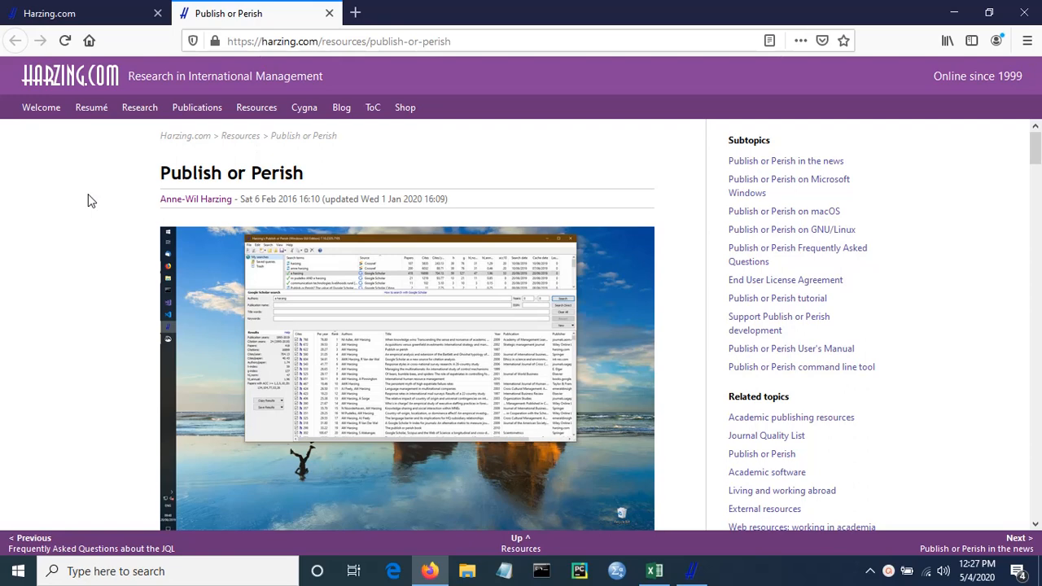
- View the Harzing.com home page and return to its Publish or Perish page
left_click(65, 14)
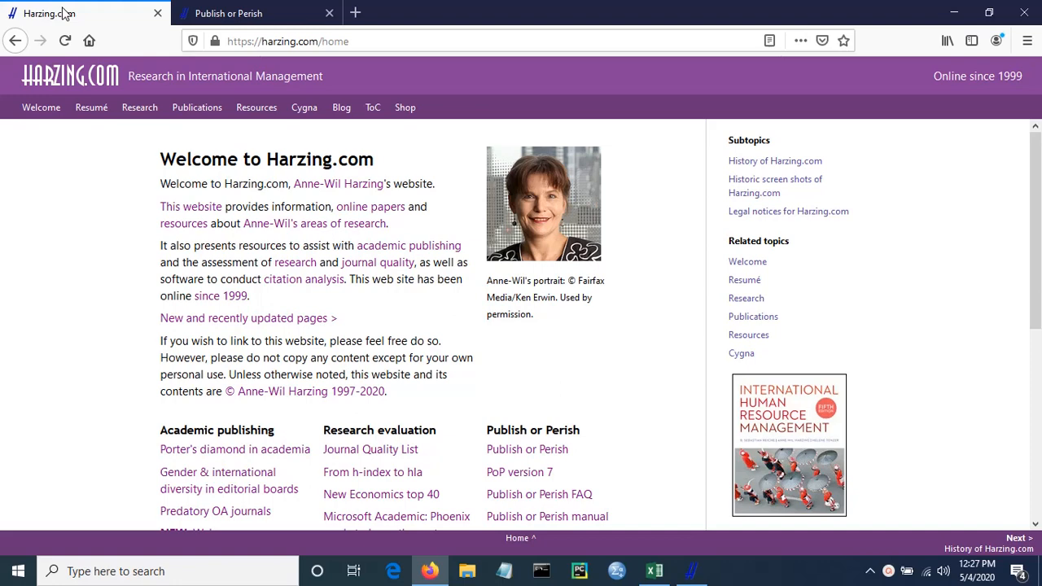
left_click(247, 21)
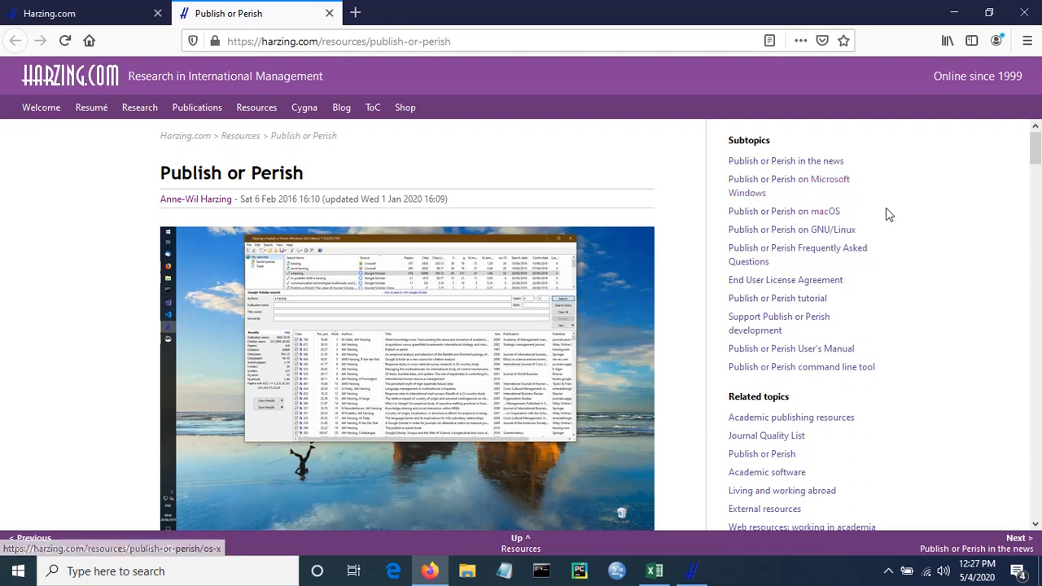
- Switch to Publish or Perish and create a Google Scholar search with the keywords "Training effectiveness"
left_click(706, 577)
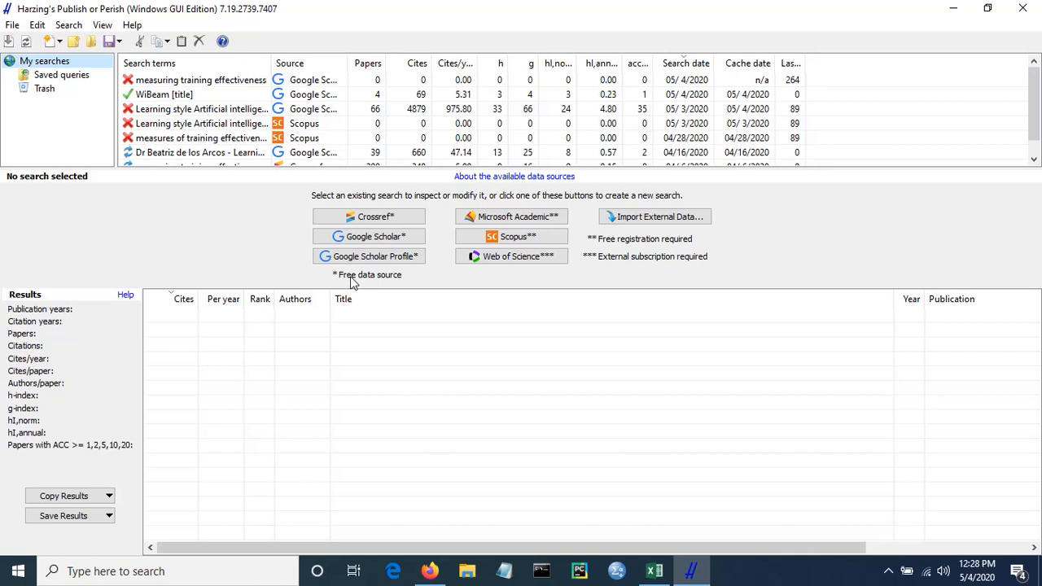
left_click(373, 237)
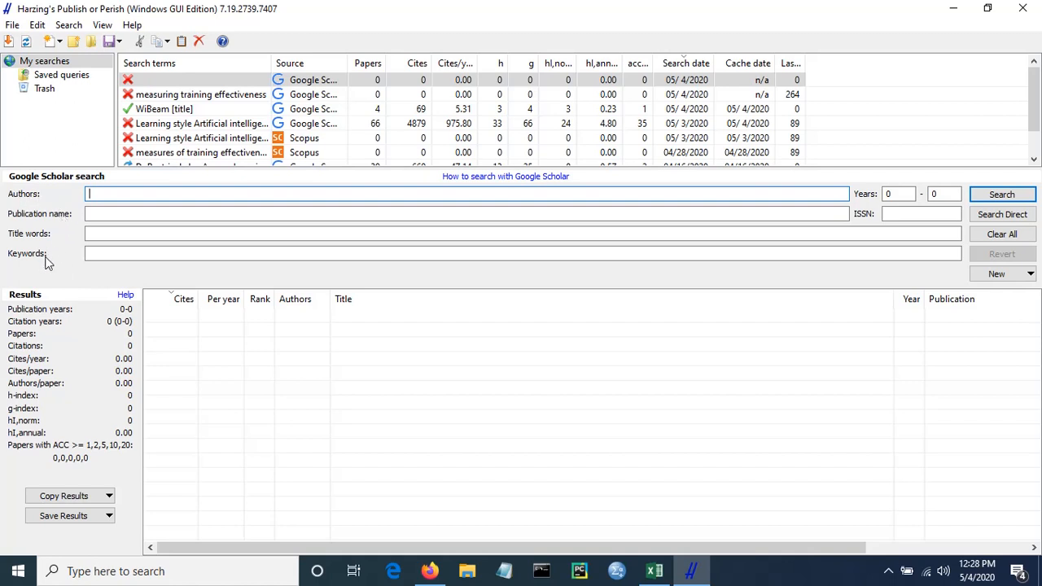
left_click(157, 258)
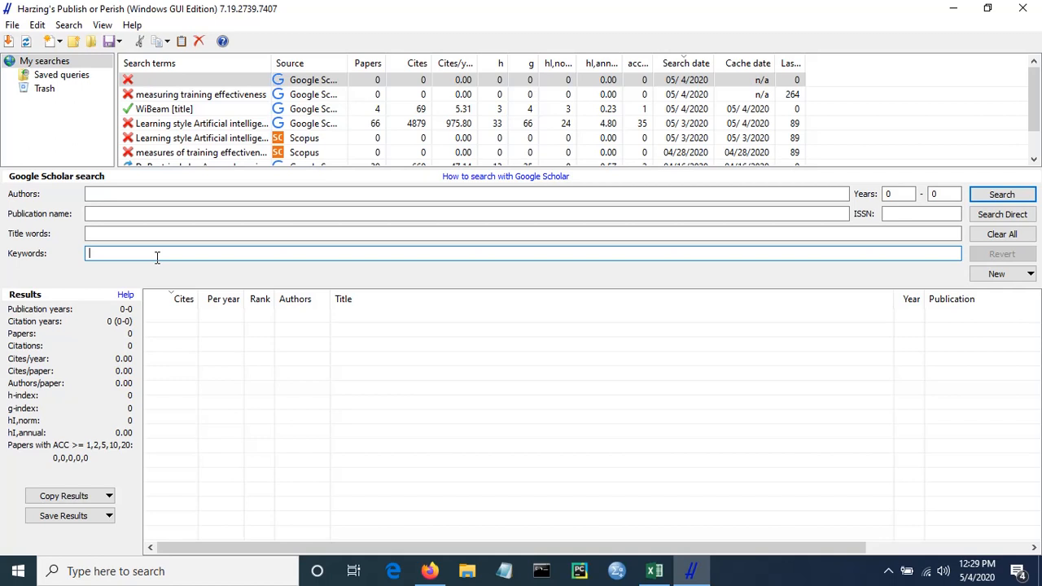
type("Training ef")
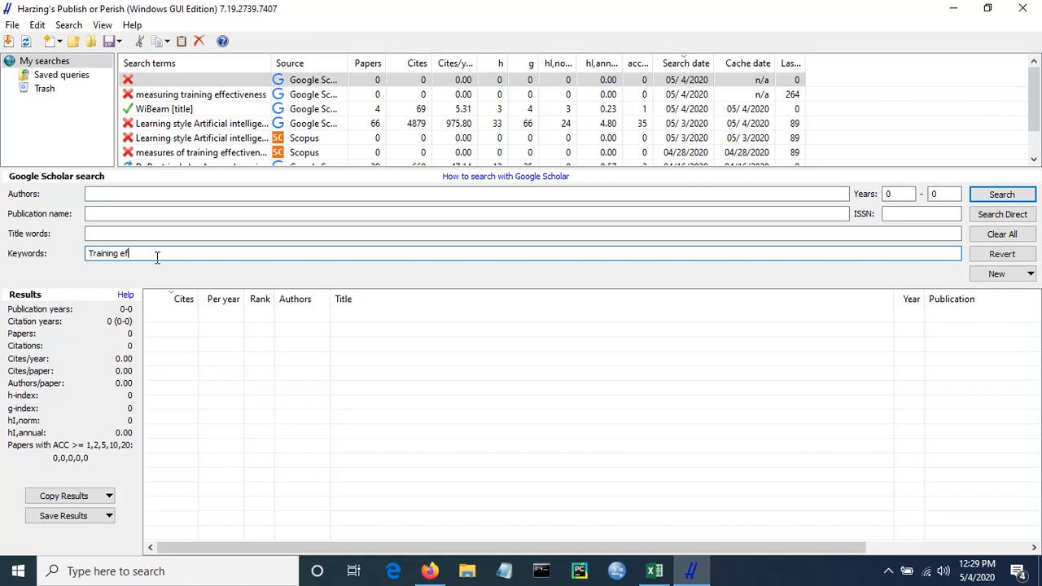
type("fectiveness")
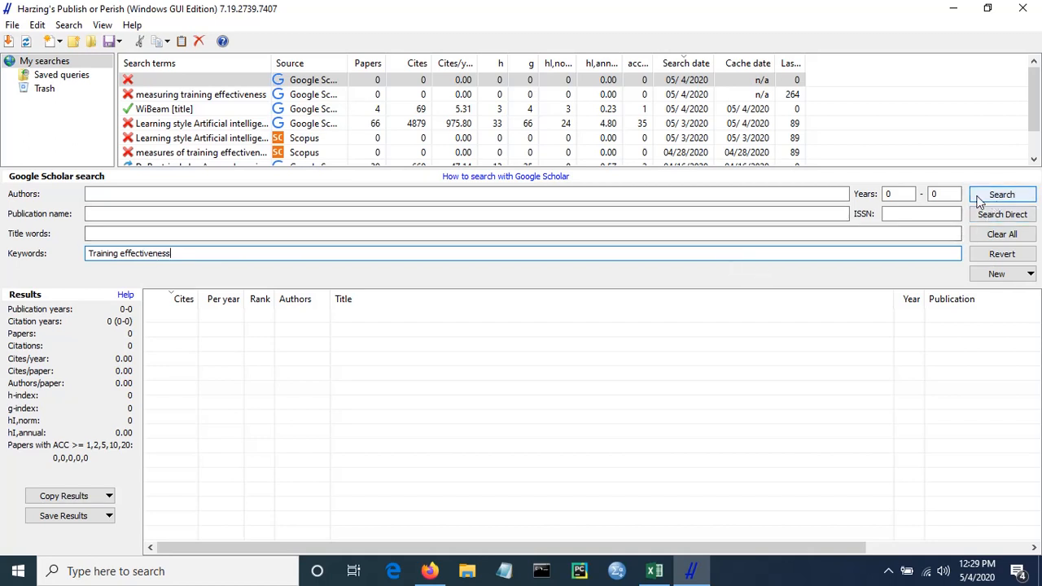
- Limit the search to the years 2015 to 2020, leaving the ISSN empty
left_click(900, 193)
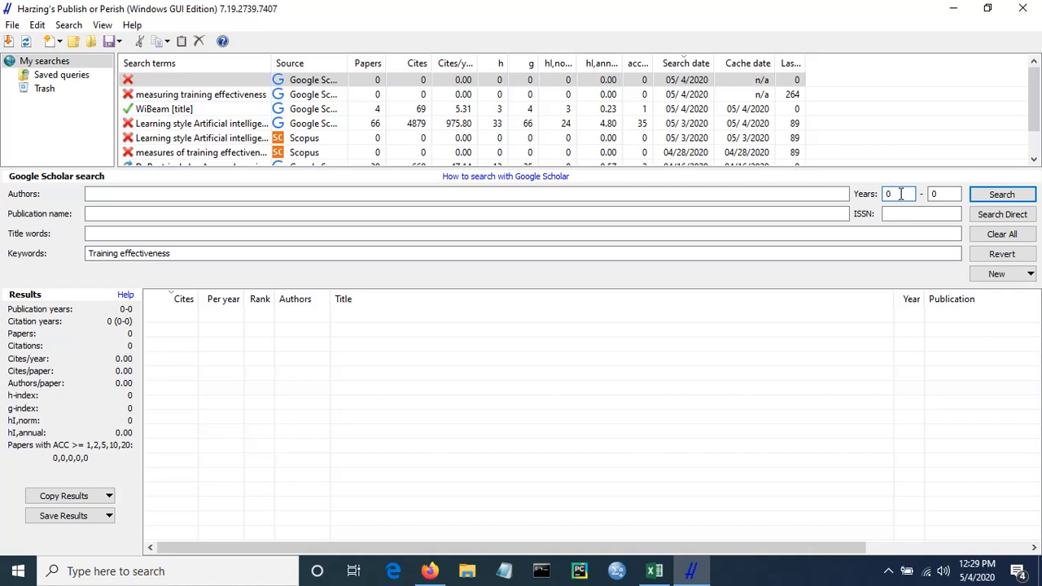
key("BackSpace")
type("2016")
key("Tab")
type("2020")
left_click(911, 214)
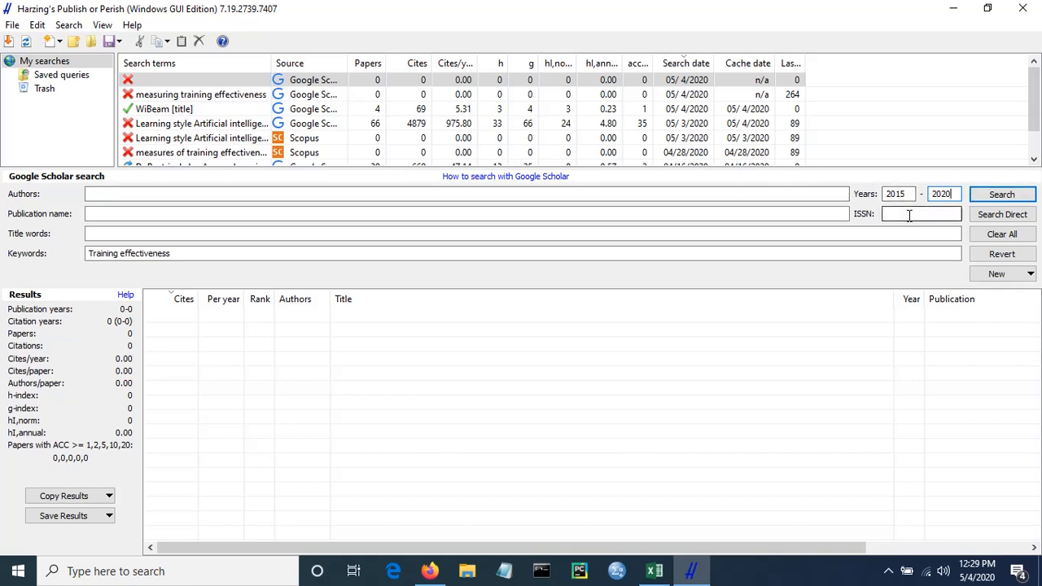
left_click(893, 215)
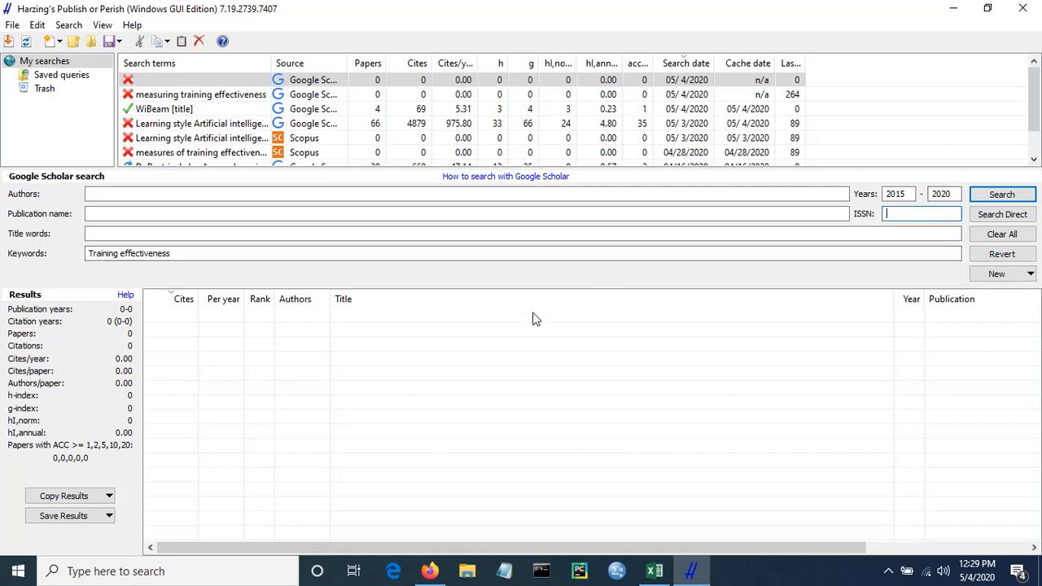
- Run the Google Scholar search and stop it once 100 results have been retrieved
left_click(1002, 197)
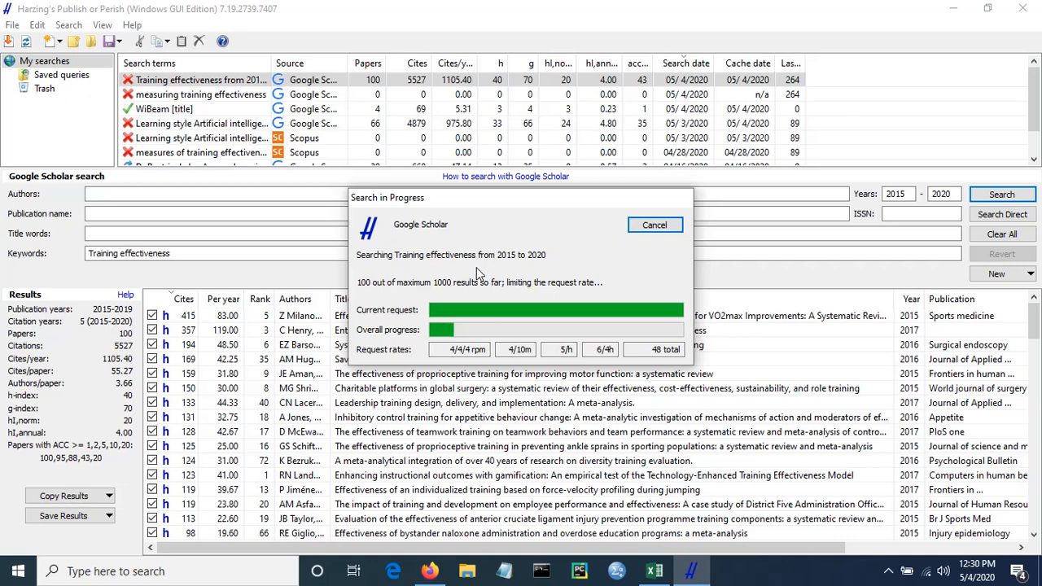
left_click(645, 228)
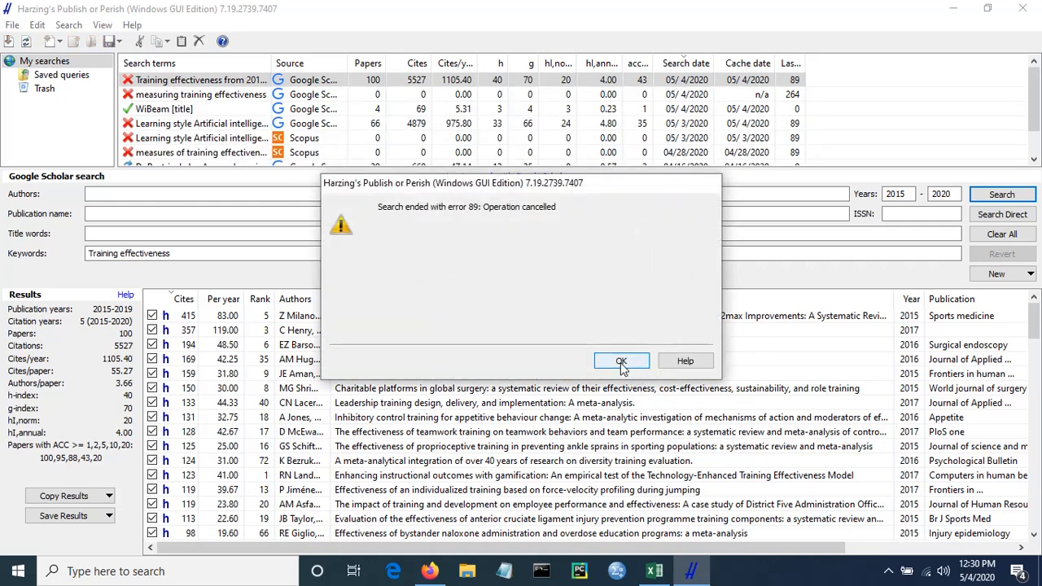
left_click(621, 362)
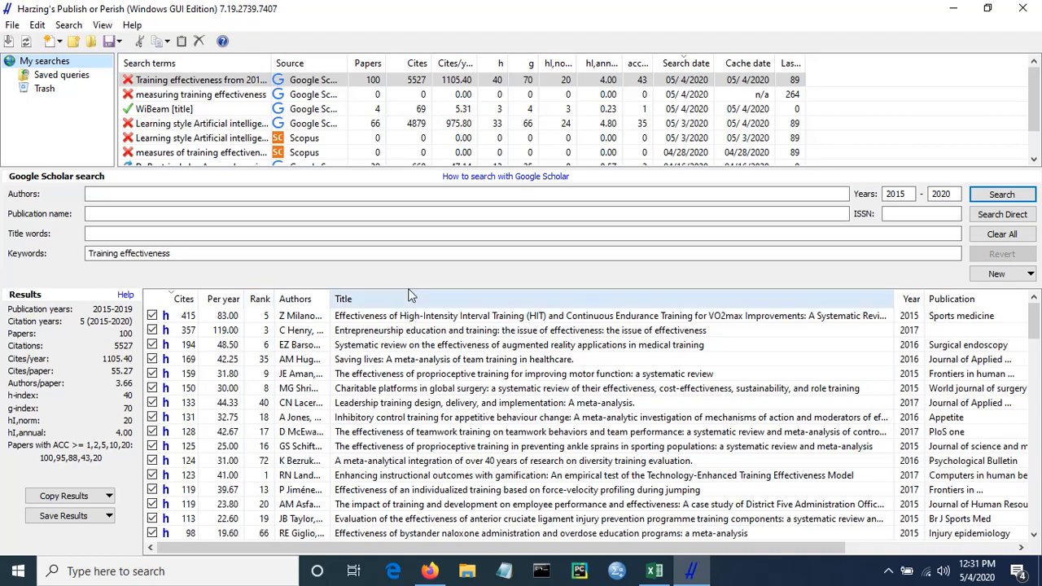
- Sort the retrieved papers by rank in ascending order
mouse_move(1036, 328)
left_mouse_down()
mouse_move(1036, 513)
mouse_move(1034, 314)
left_mouse_up()
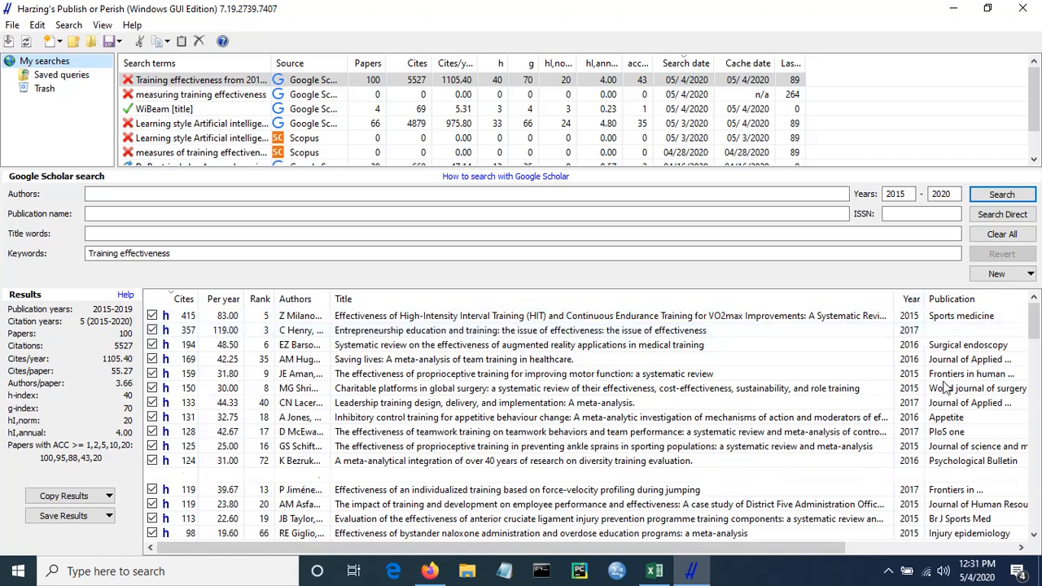
left_click_drag(749, 547, 896, 547)
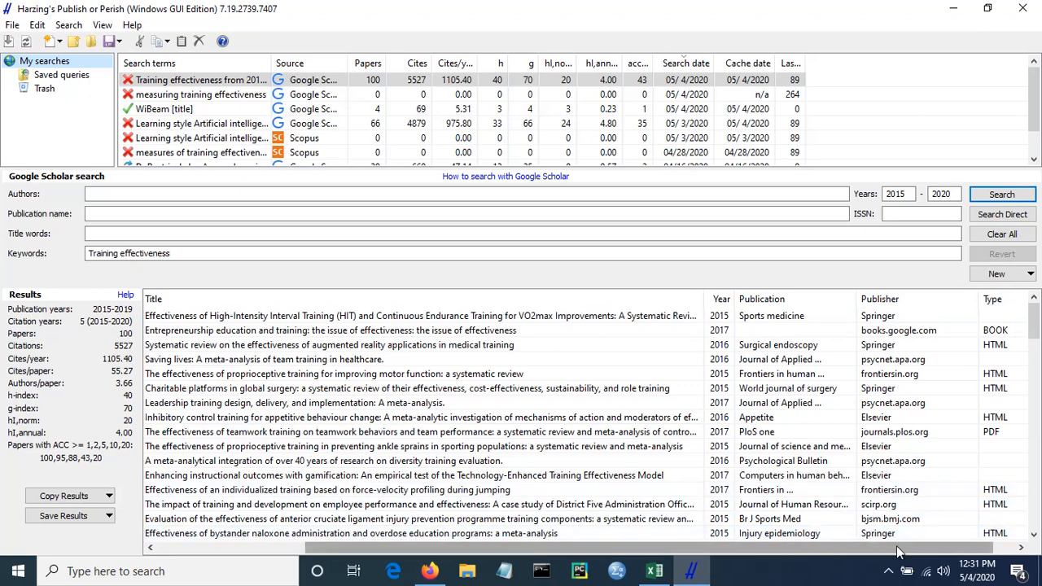
left_click_drag(896, 545, 928, 552)
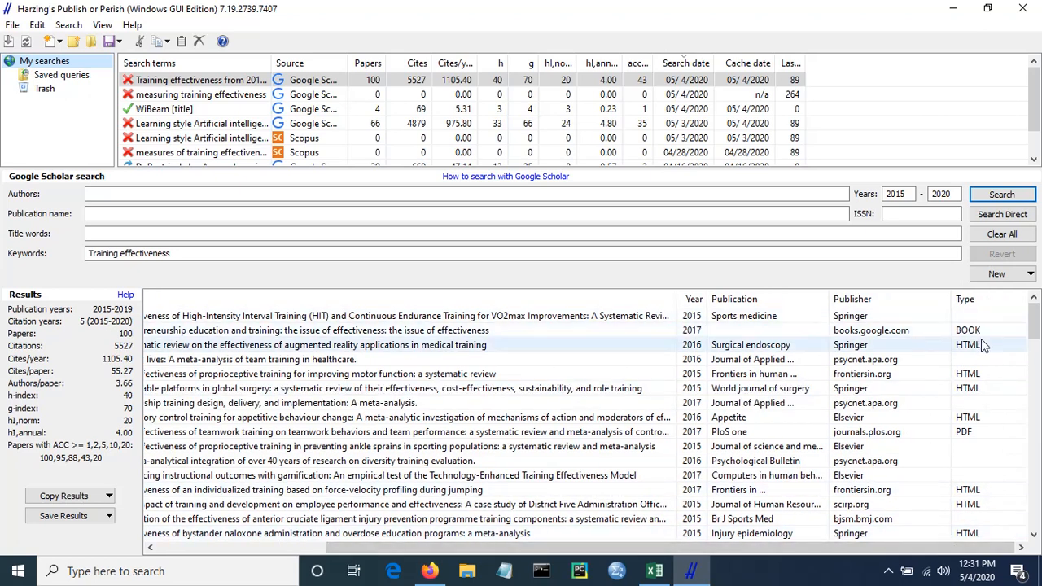
mouse_move(1037, 324)
left_mouse_down()
mouse_move(1035, 423)
mouse_move(1036, 324)
left_mouse_up()
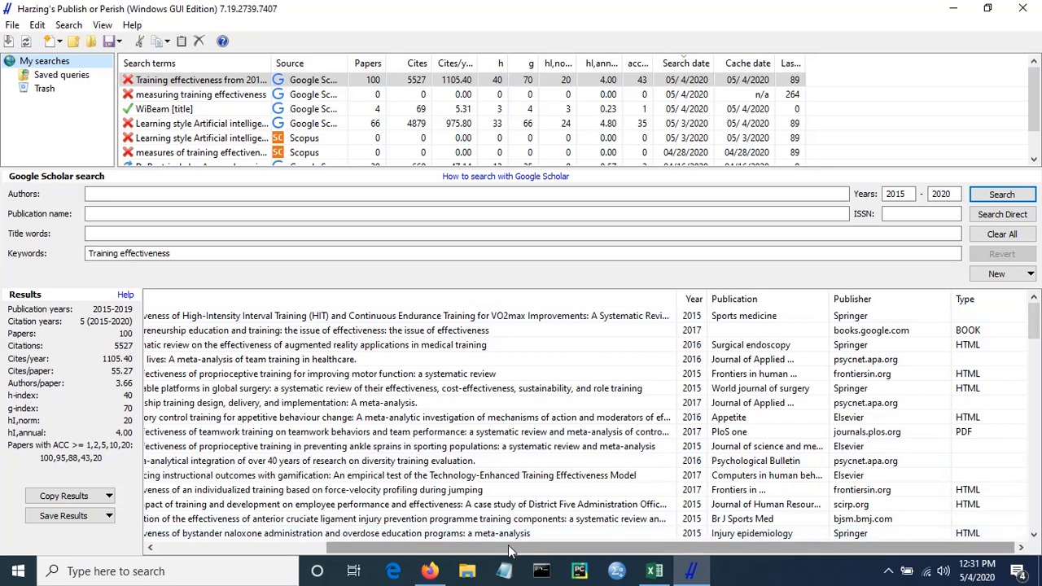
left_click_drag(509, 550, 236, 557)
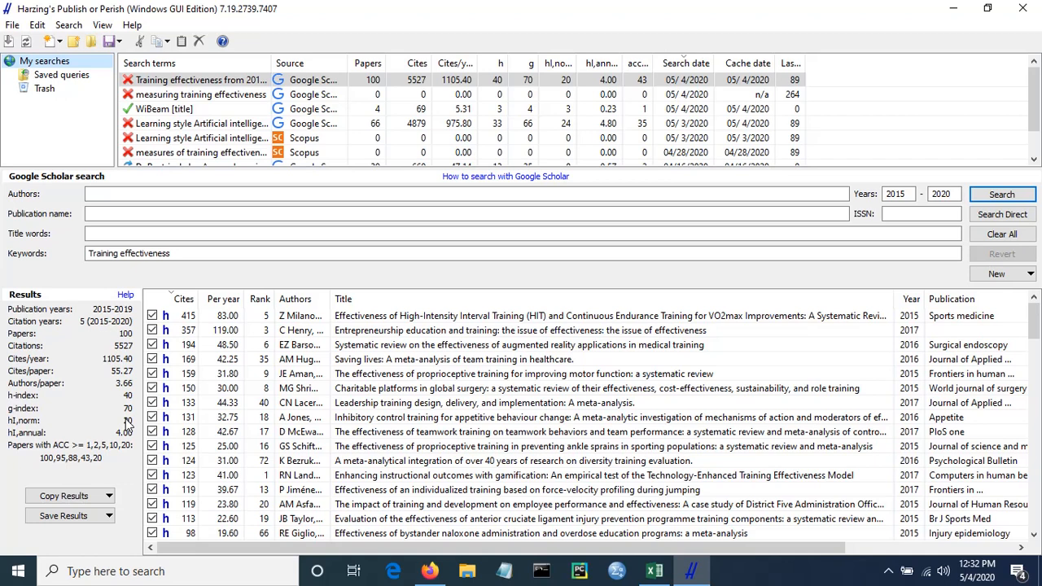
left_click(259, 301)
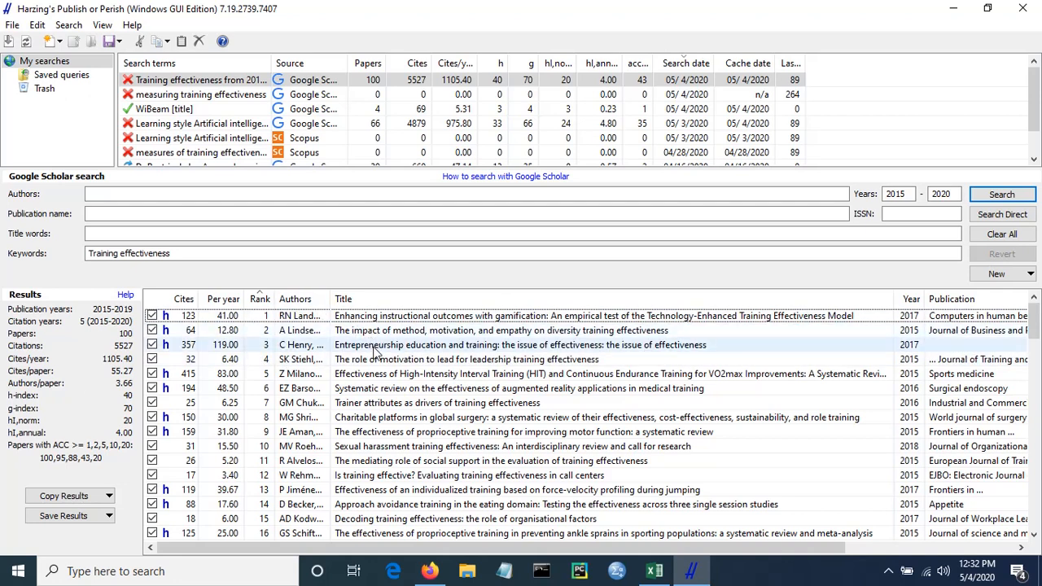
- Exclude the papers ranked 3, 4, 7 and 10 to 16 from the results selection
left_click(152, 346)
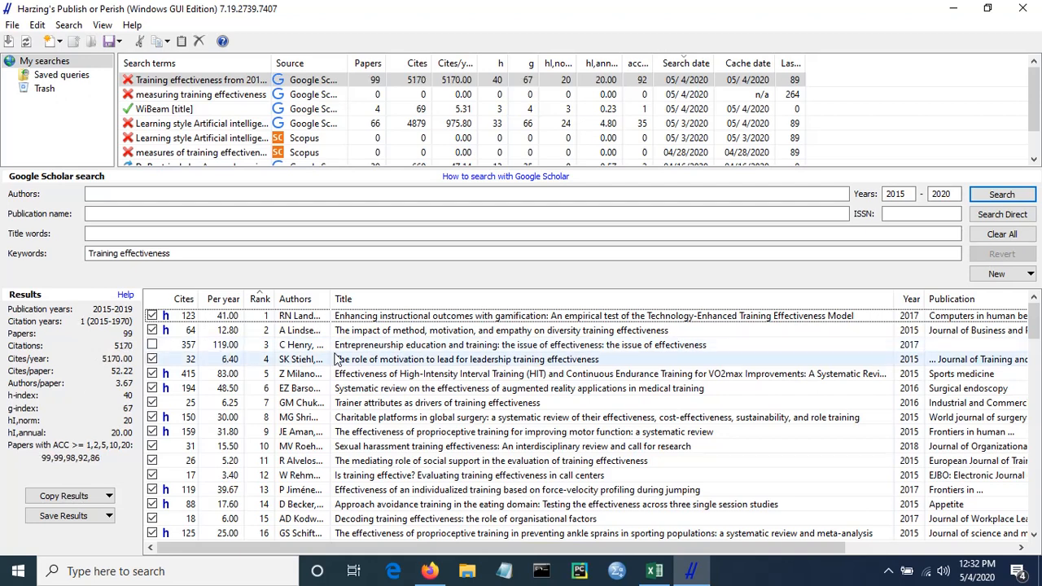
left_click(152, 359)
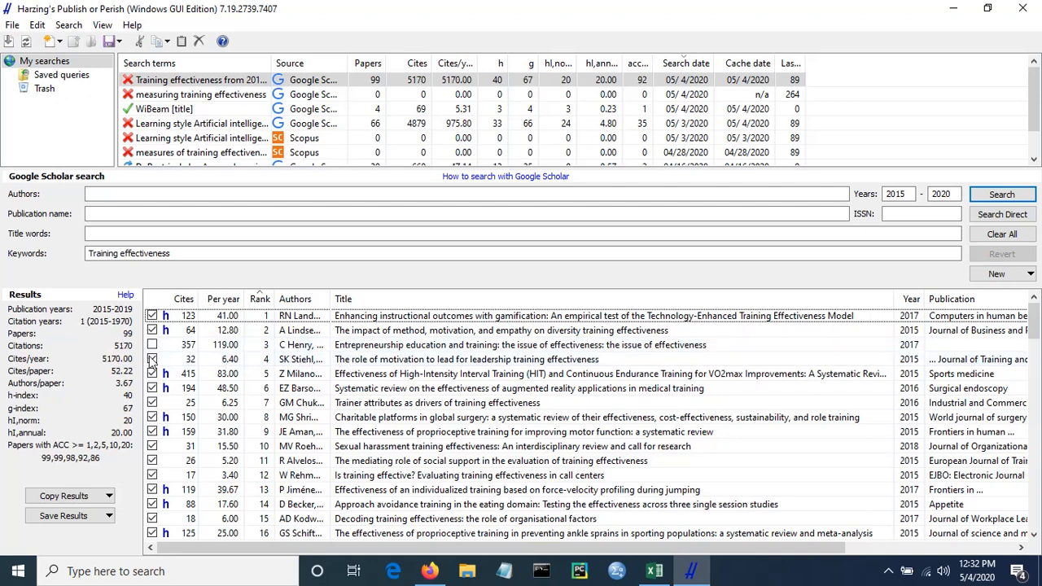
left_click(152, 403)
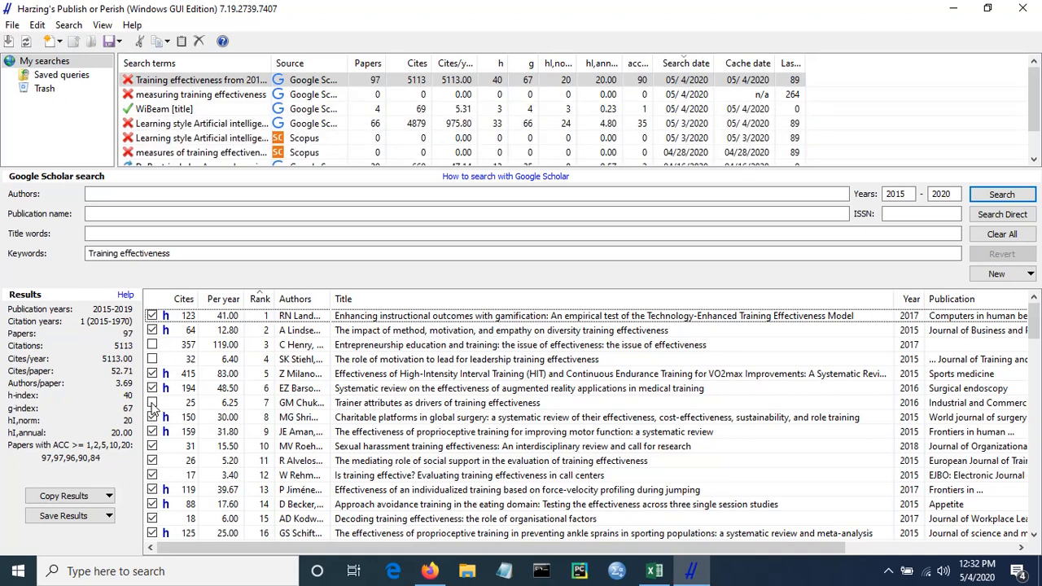
left_click(152, 446)
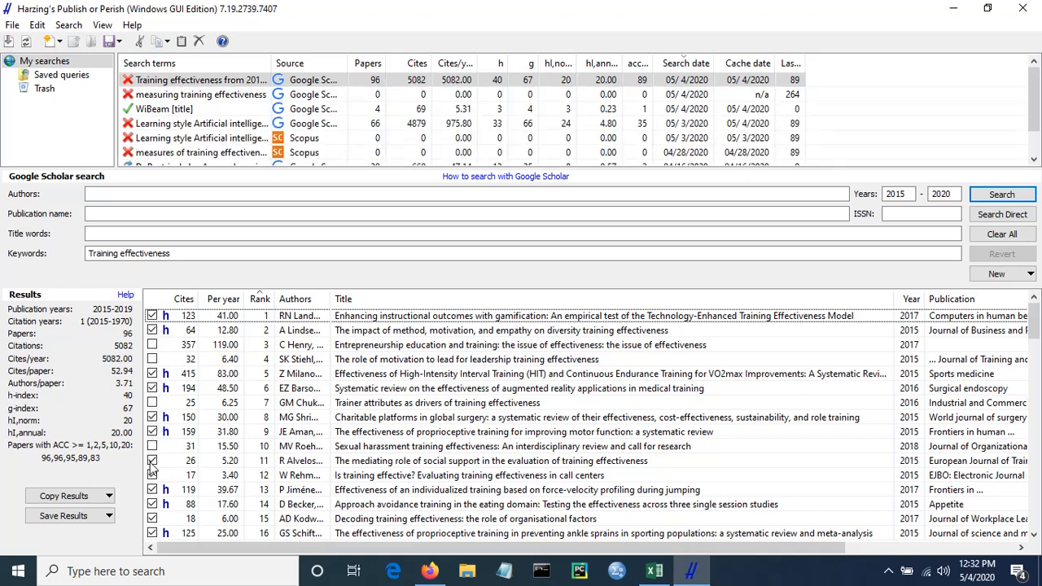
left_click(153, 461)
left_click(152, 475)
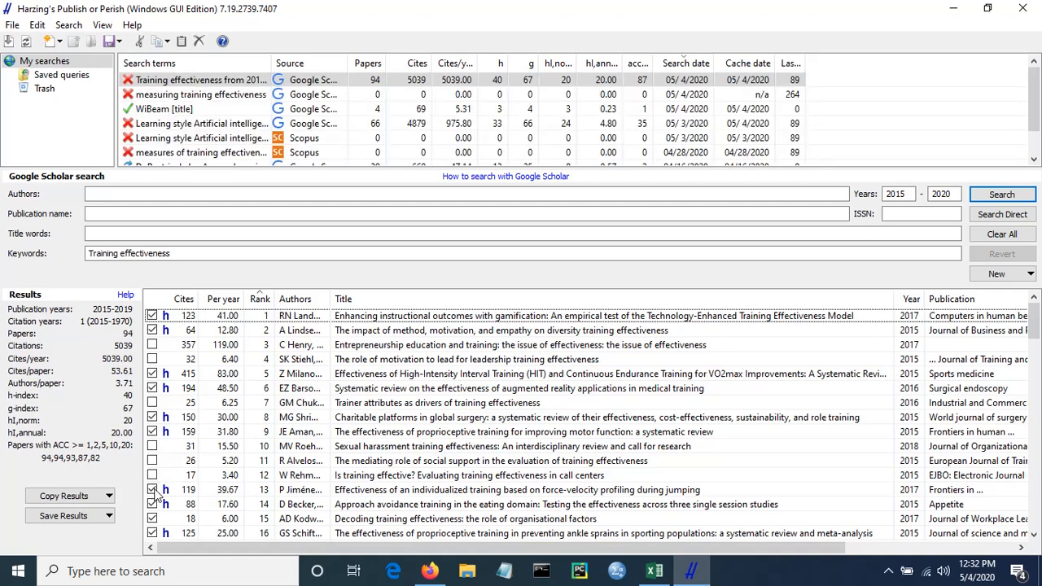
left_click(152, 490)
left_click(152, 505)
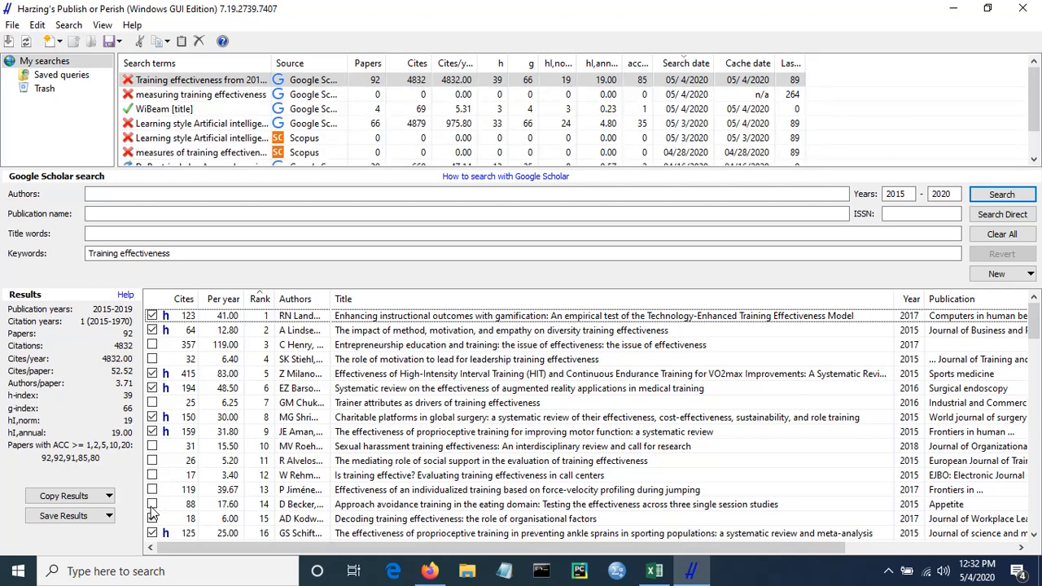
left_click(153, 519)
left_click(152, 533)
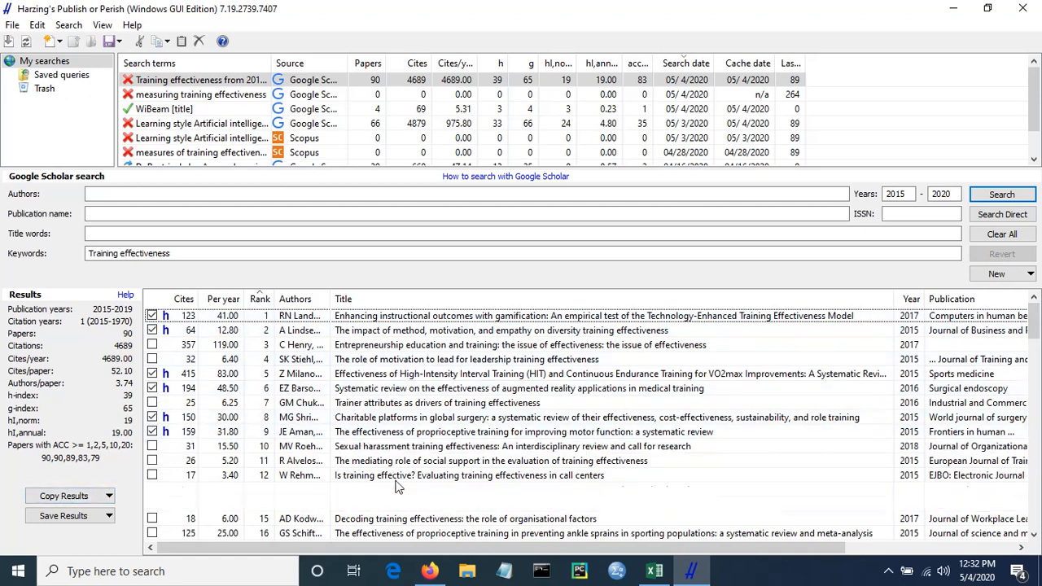
- Copy the selected results for Excel with header and paste them into Excel's Sheet2 at cell A1
left_click(109, 497)
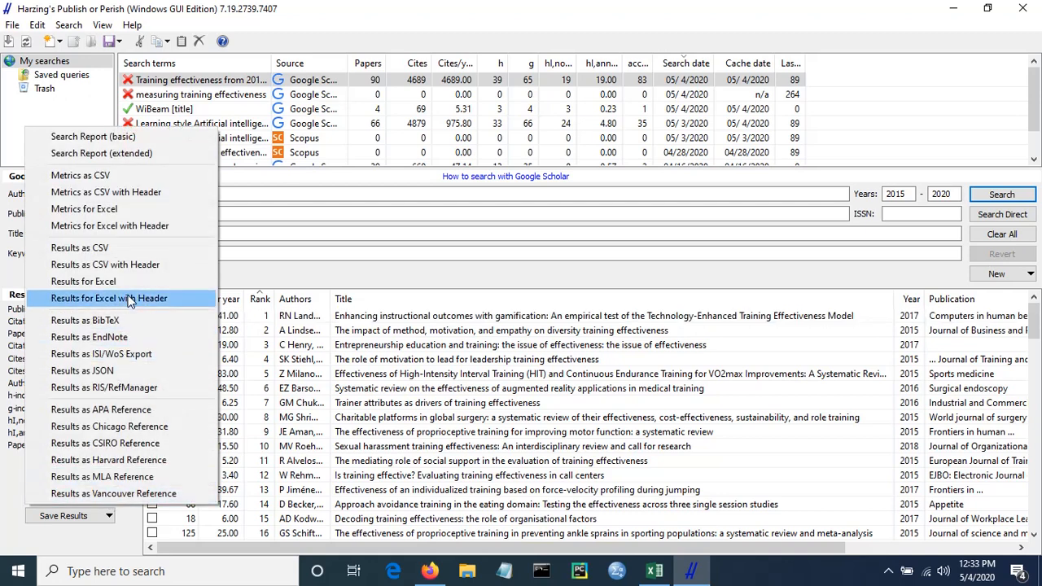
left_click(129, 300)
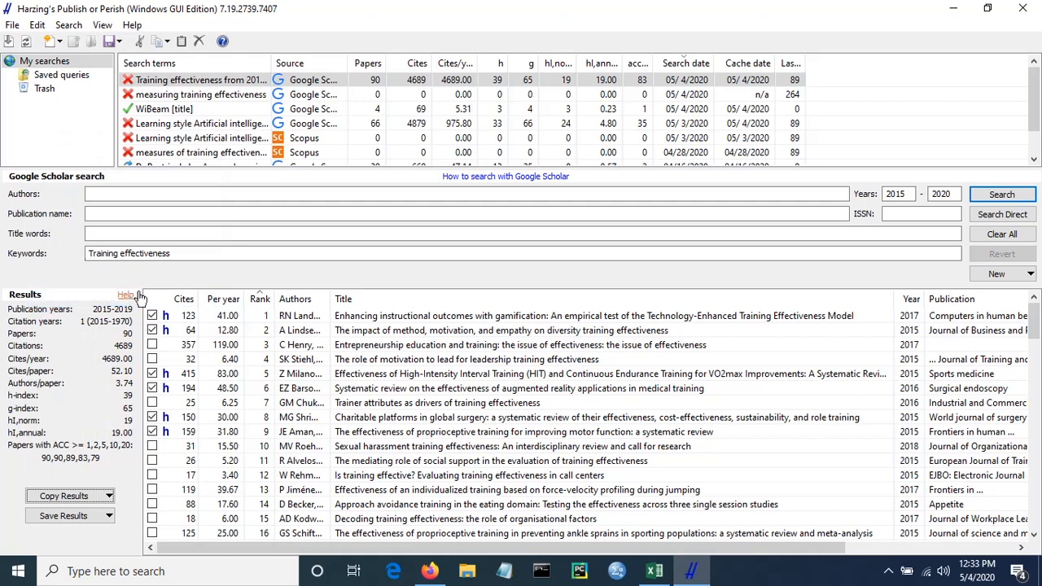
left_click(657, 573)
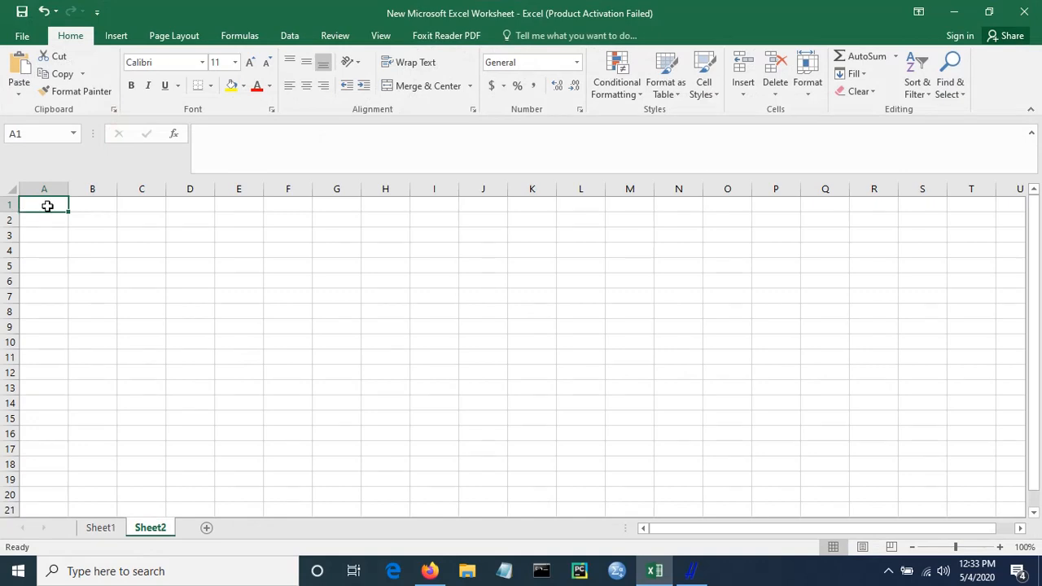
key("ctrl+v")
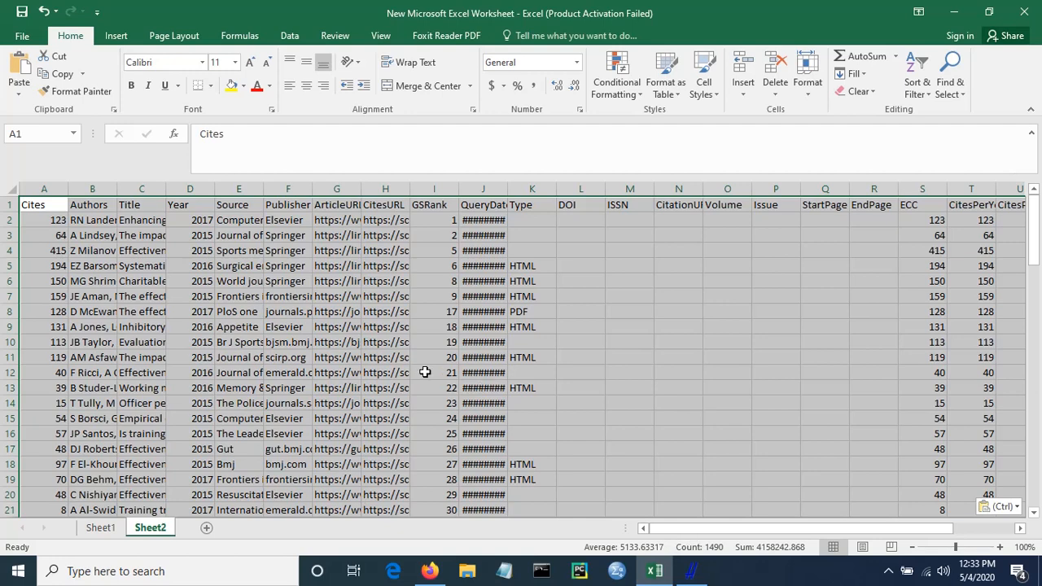
- Compare the pasted rows with the Publish or Perish result list and inspect the abstract in cell X3
left_click(200, 252)
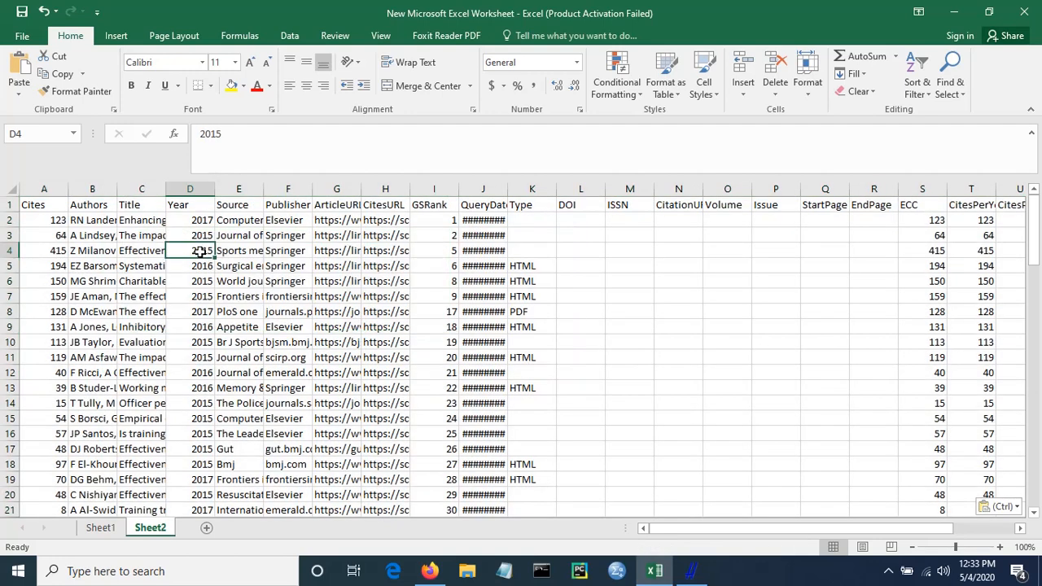
left_click(53, 223)
key("alt+Tab")
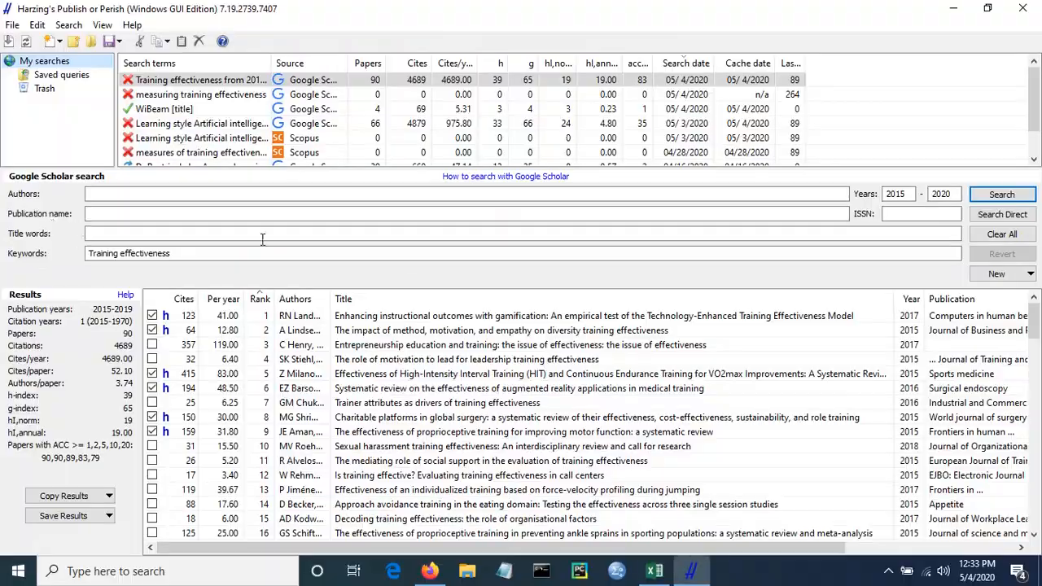
key("alt+Tab")
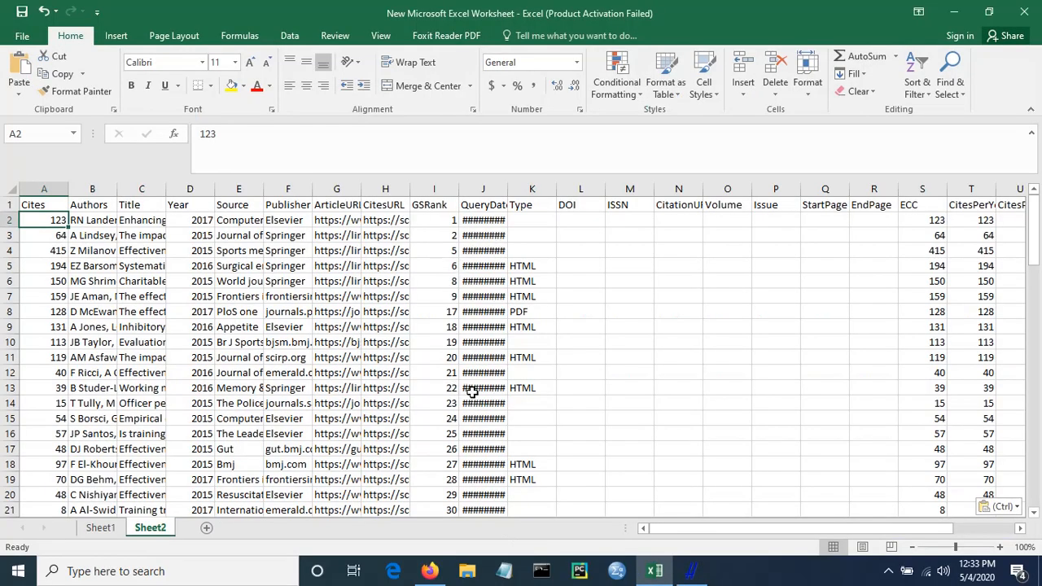
left_click_drag(715, 528, 906, 528)
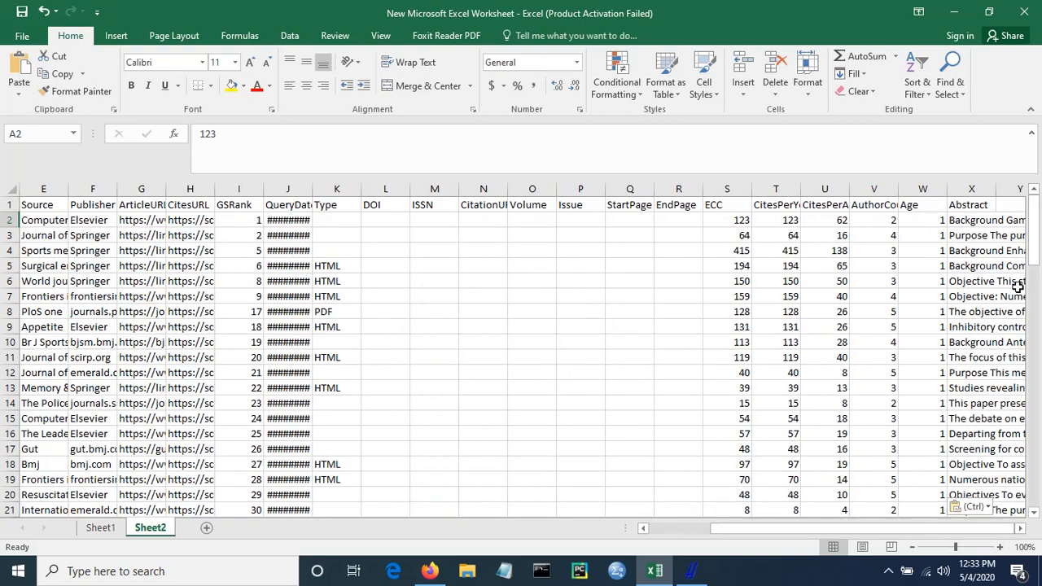
left_click(976, 231)
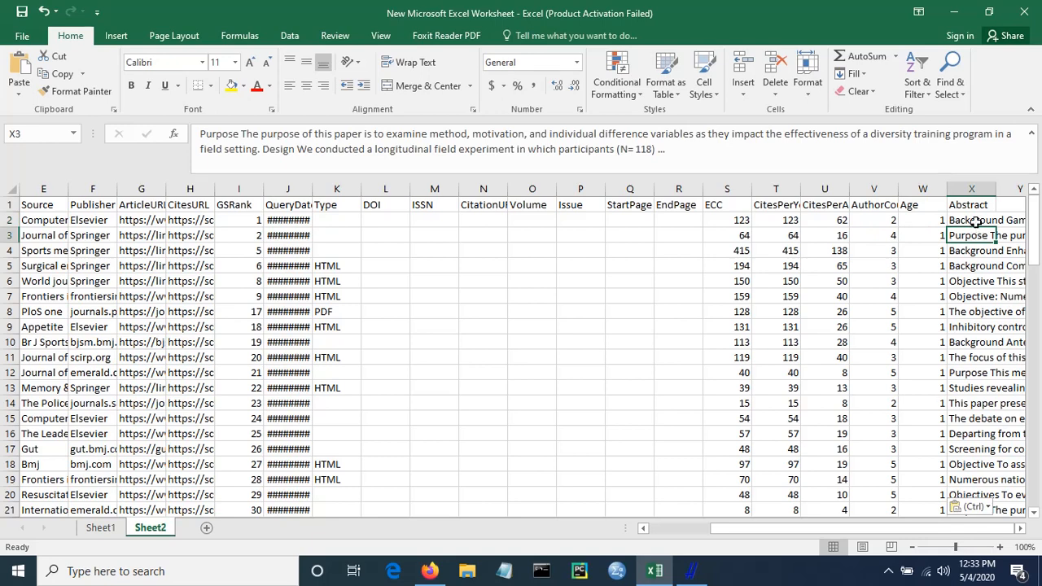
- Examine the abstracts in cells X2 to X4 and the citation, author count, URL and publisher column headings of the pasted data
left_click(964, 221)
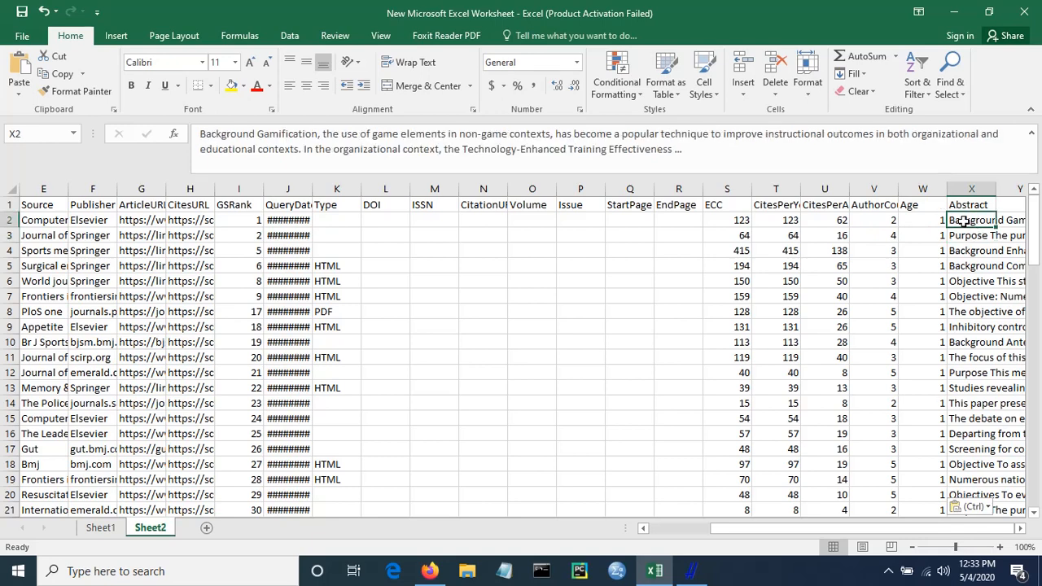
left_click(964, 234)
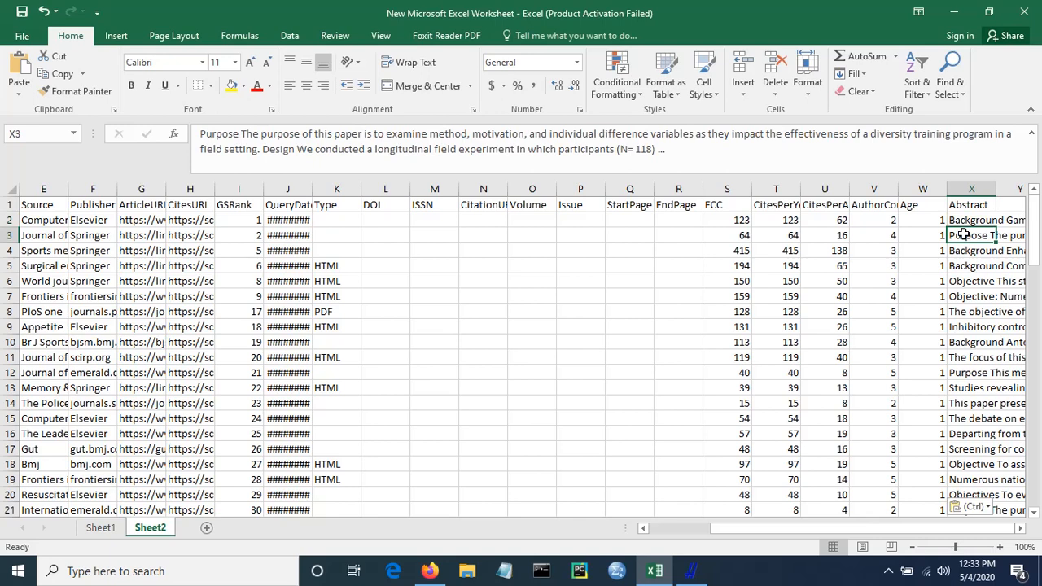
left_click(965, 250)
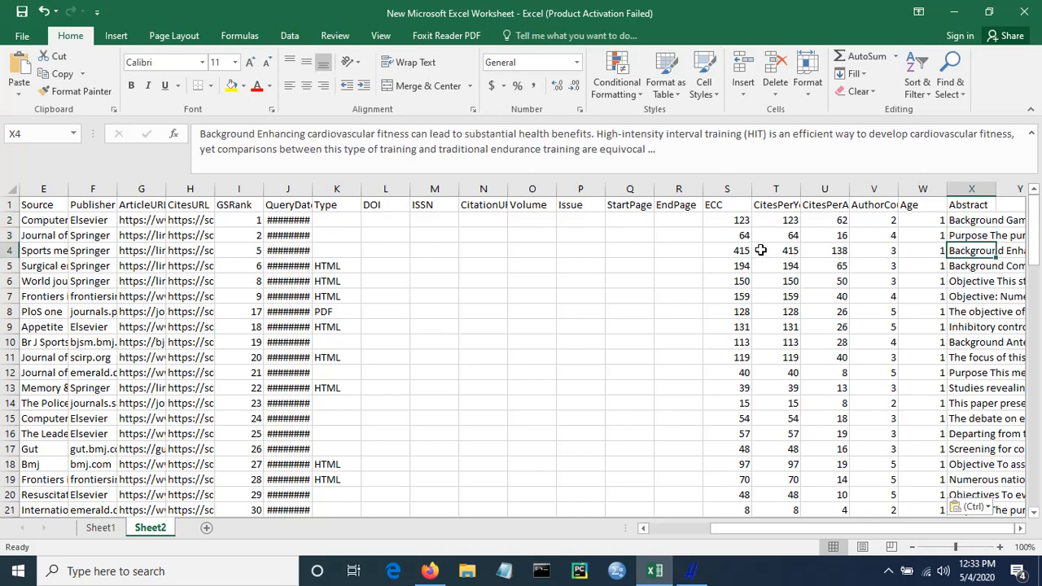
left_click(774, 204)
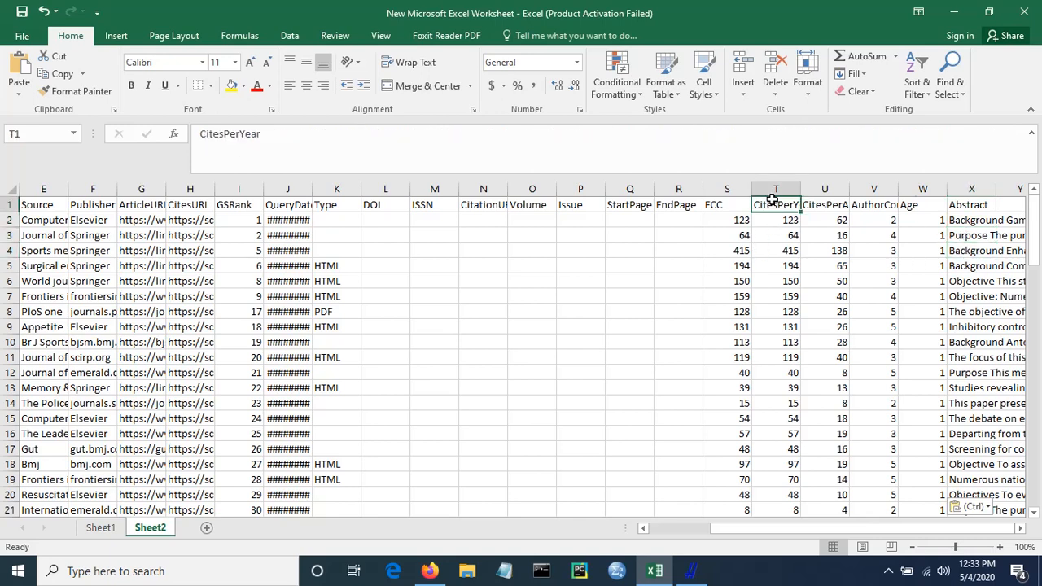
left_click(815, 206)
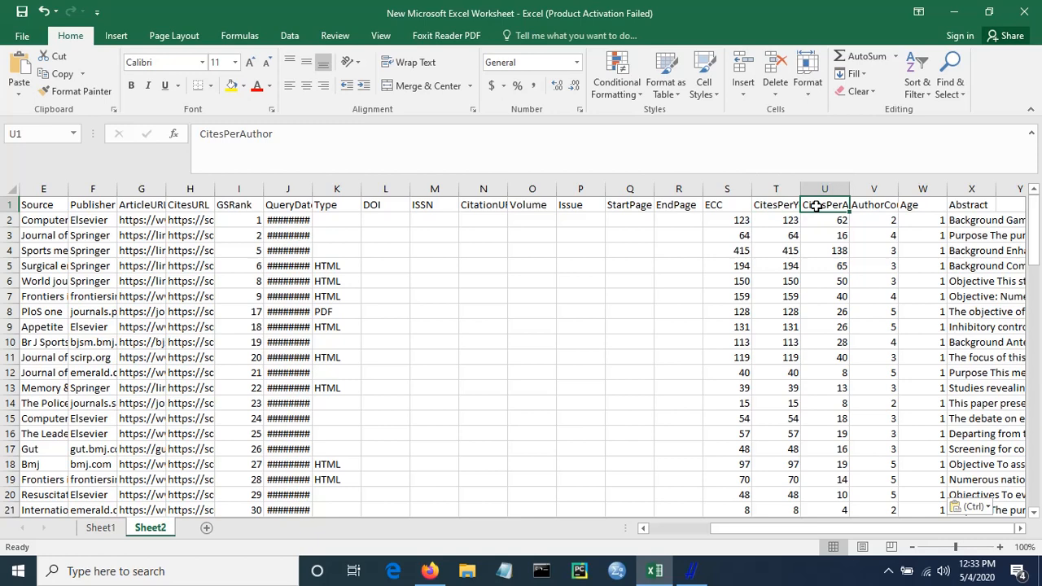
left_click(870, 206)
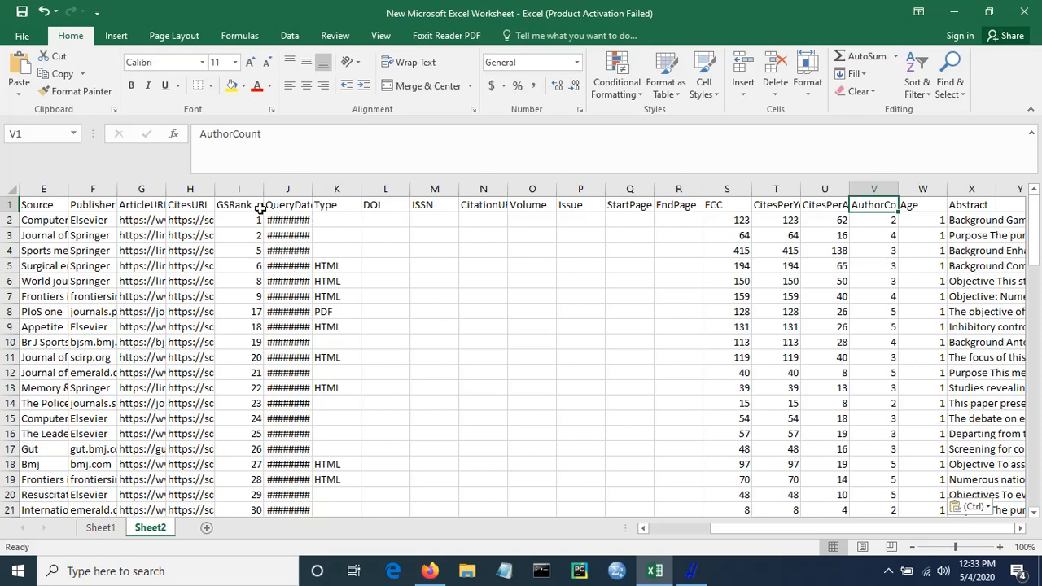
left_click(228, 208)
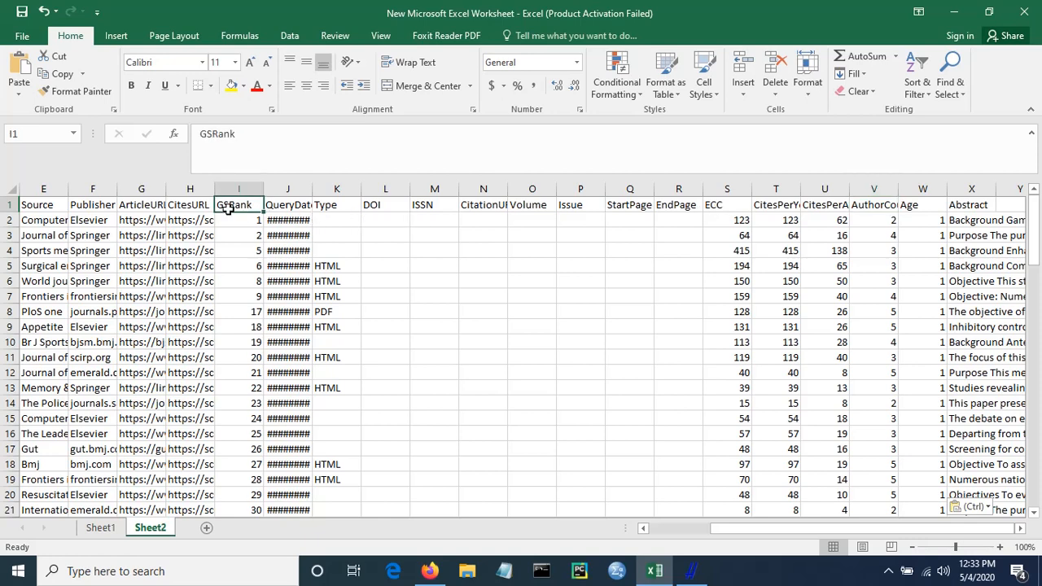
left_click(153, 205)
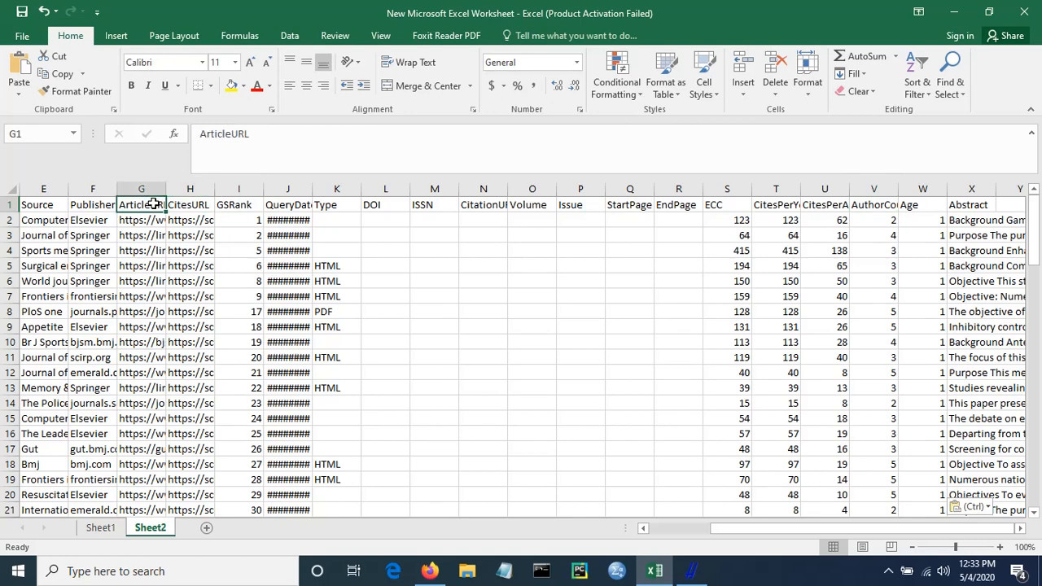
left_click(103, 205)
left_click_drag(839, 527, 423, 519)
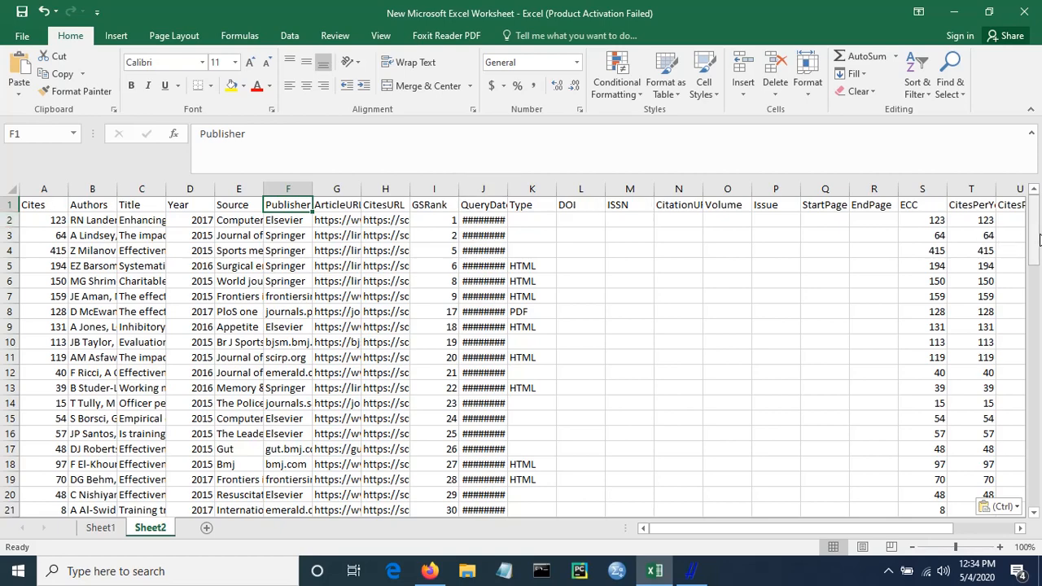
left_click_drag(1036, 237, 1027, 210)
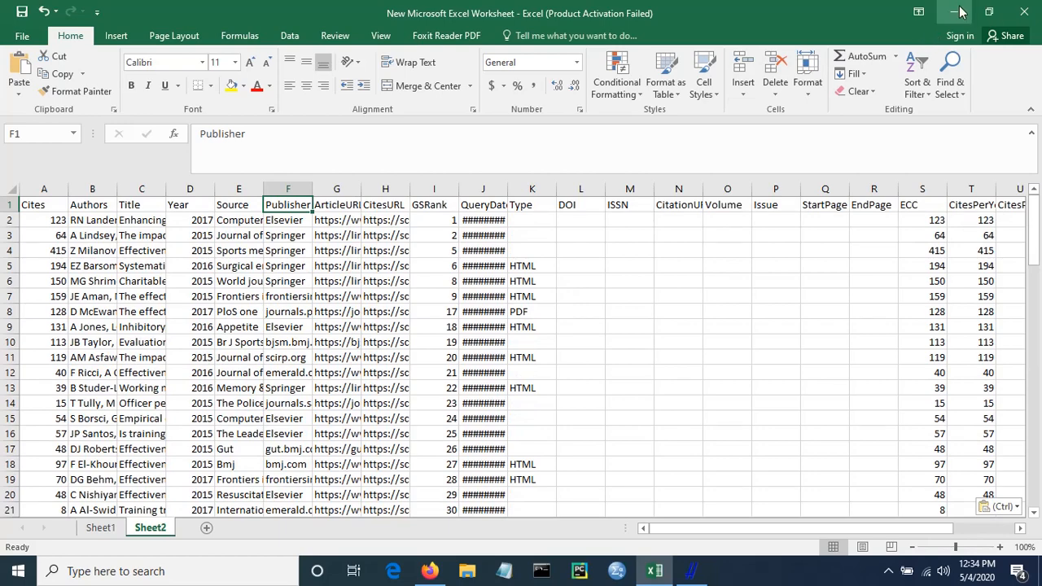
- Switch to Publish or Perish and create a new Google Scholar search
key("alt+Tab")
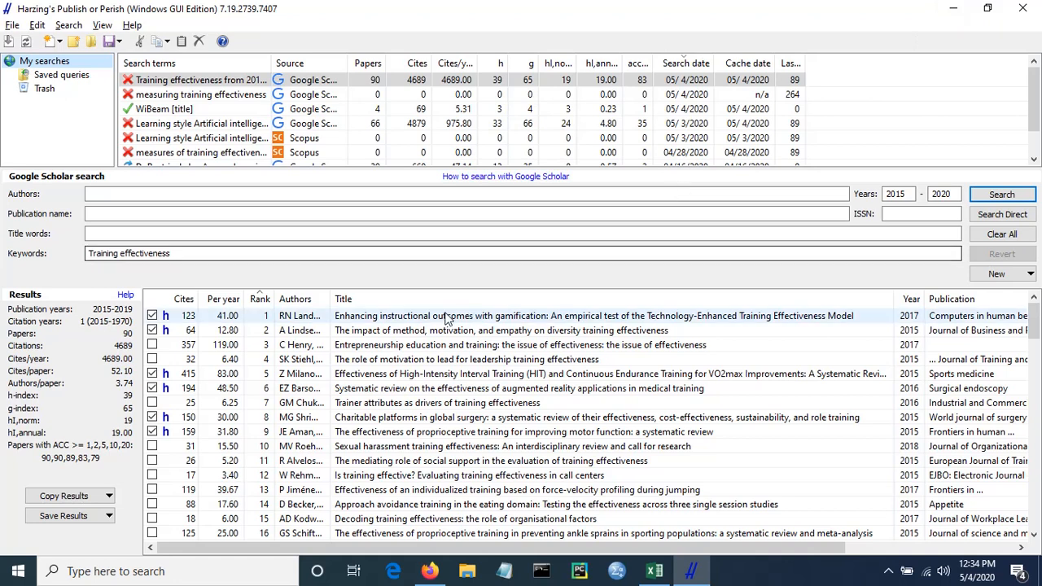
left_click(369, 254)
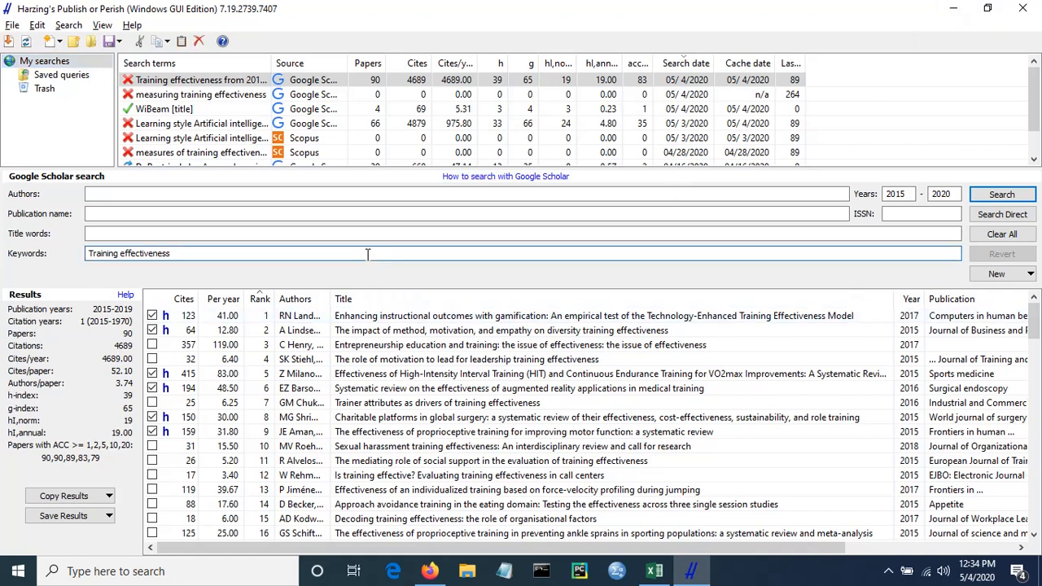
key("BackSpace")
key("BackSpace")
key("BackSpace")
key("BackSpace")
key("BackSpace")
key("BackSpace")
key("BackSpace")
key("BackSpace")
key("BackSpace")
key("BackSpace")
key("BackSpace")
key("BackSpace")
key("BackSpace")
key("BackSpace")
key("BackSpace")
key("BackSpace")
key("BackSpace")
key("BackSpace")
key("BackSpace")
key("BackSpace")
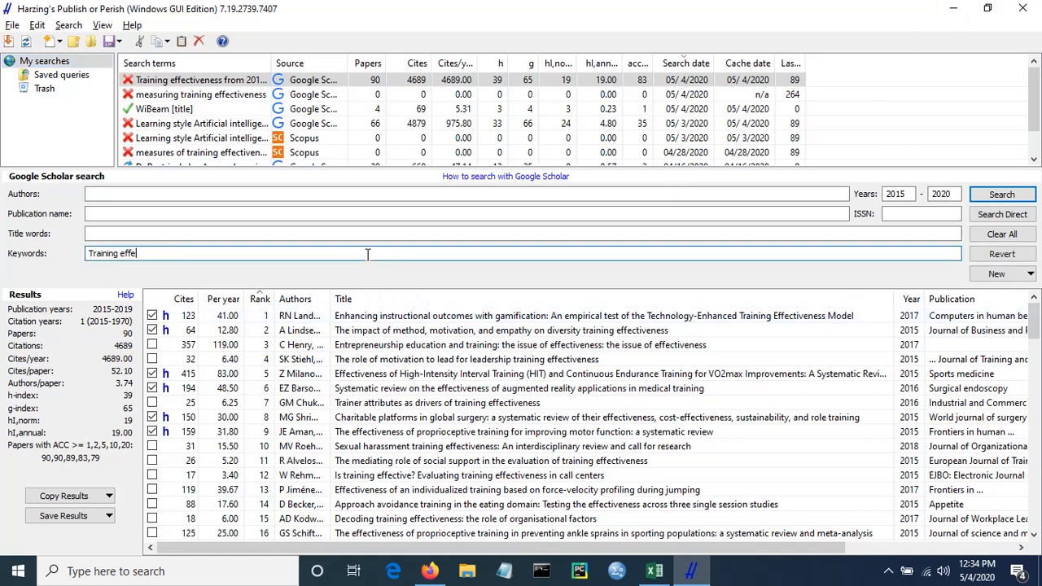
left_click(1012, 277)
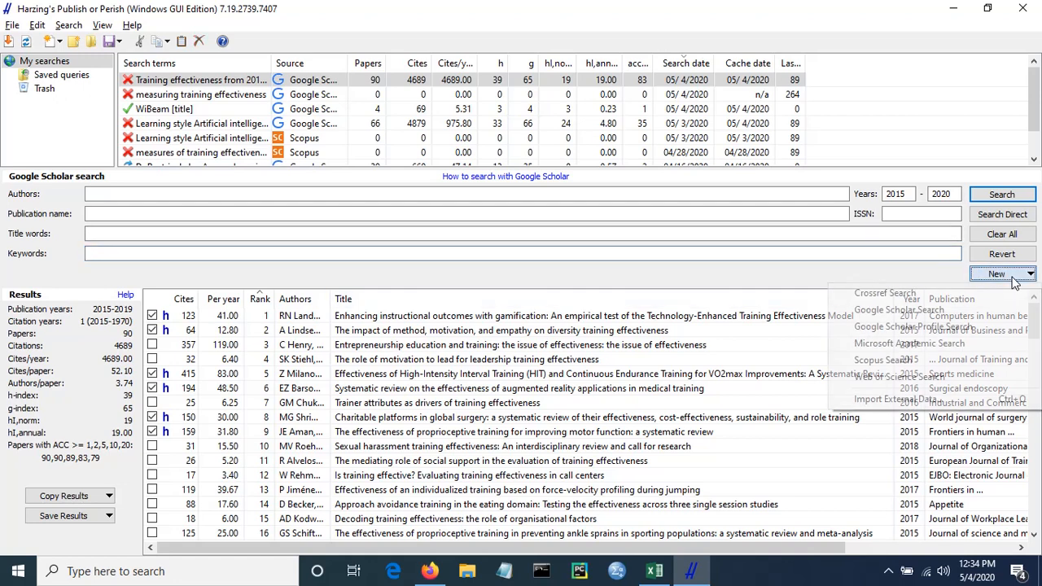
left_click(918, 311)
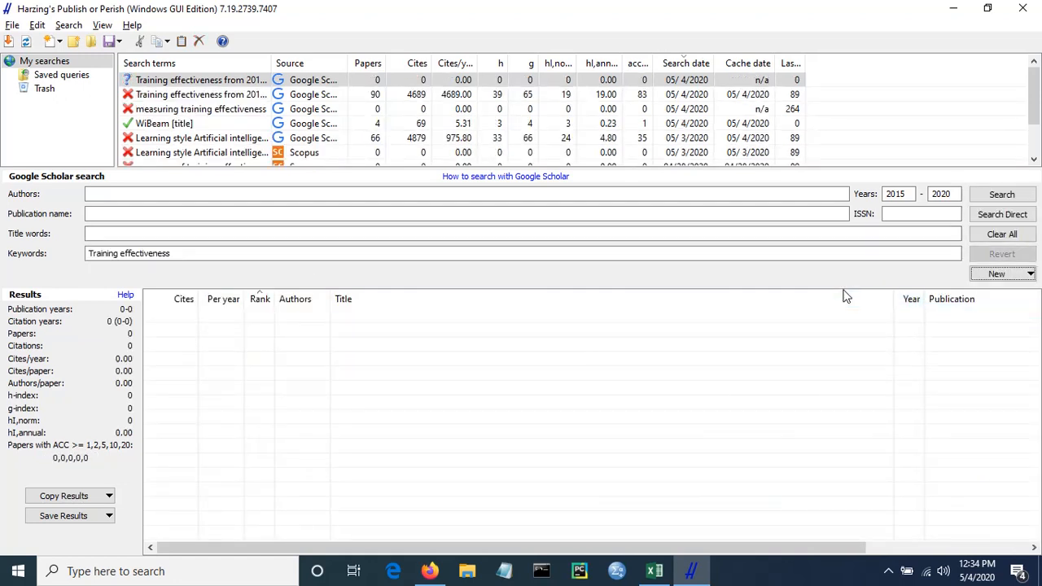
- Clear the new search's keywords and enter WiBeam as its title words
left_click(189, 250)
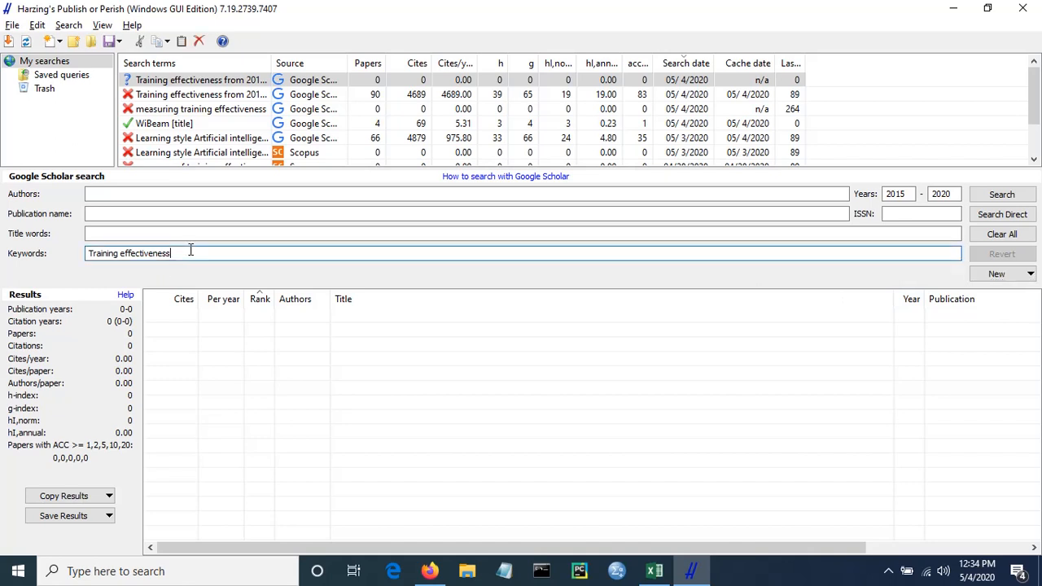
key("BackSpace")
key("BackSpace")
key("BackSpace")
key("BackSpace")
key("BackSpace")
key("BackSpace")
key("BackSpace")
key("BackSpace")
key("BackSpace")
key("BackSpace")
key("BackSpace")
key("BackSpace")
key("BackSpace")
key("BackSpace")
key("BackSpace")
key("BackSpace")
key("BackSpace")
key("BackSpace")
key("BackSpace")
key("BackSpace")
key("BackSpace")
key("BackSpace")
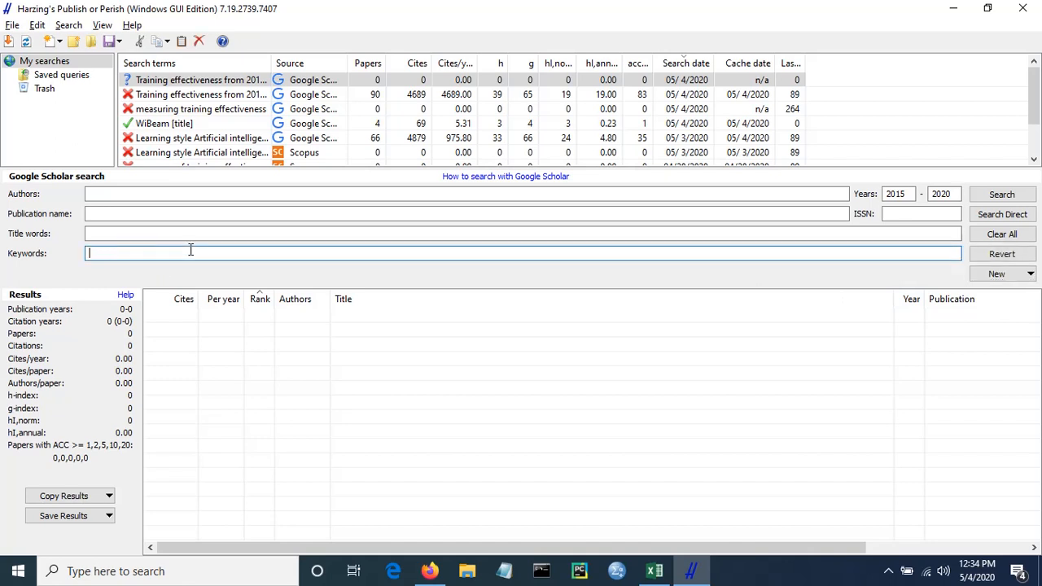
left_click(172, 233)
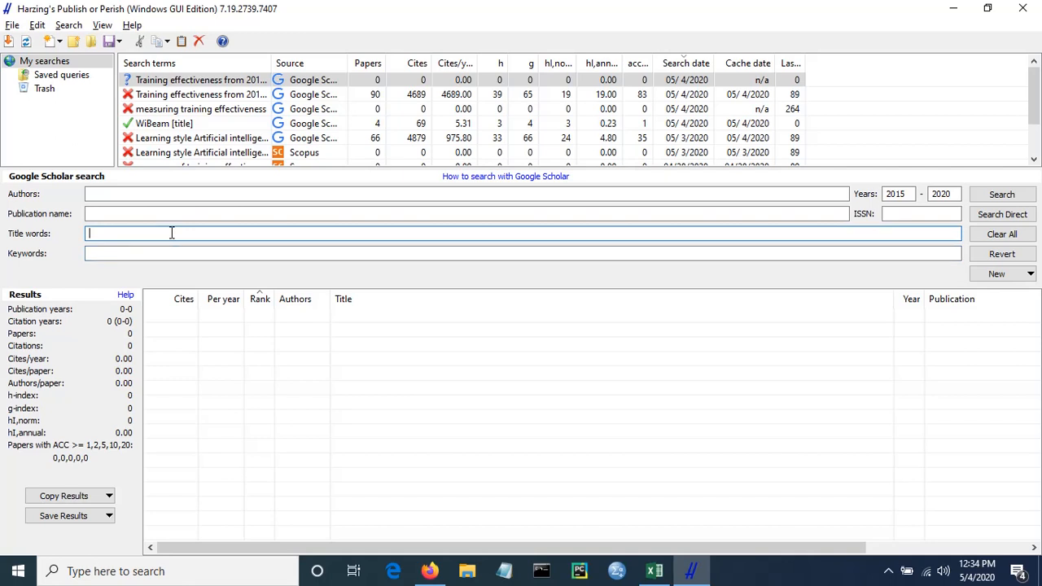
type("WiBeam")
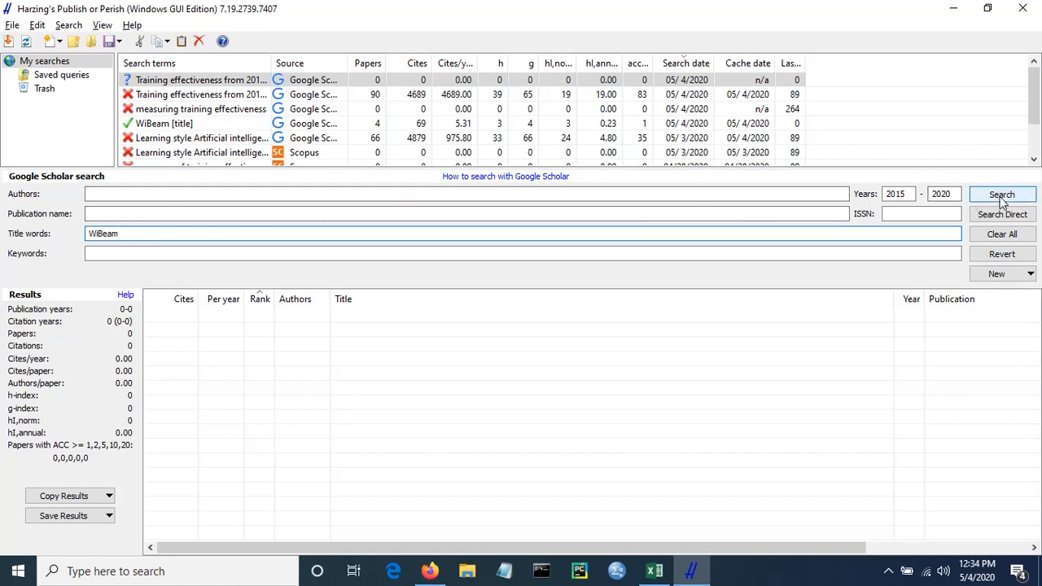
- Set the search's start year to 2000 and run the search
left_click(908, 196)
key("BackSpace")
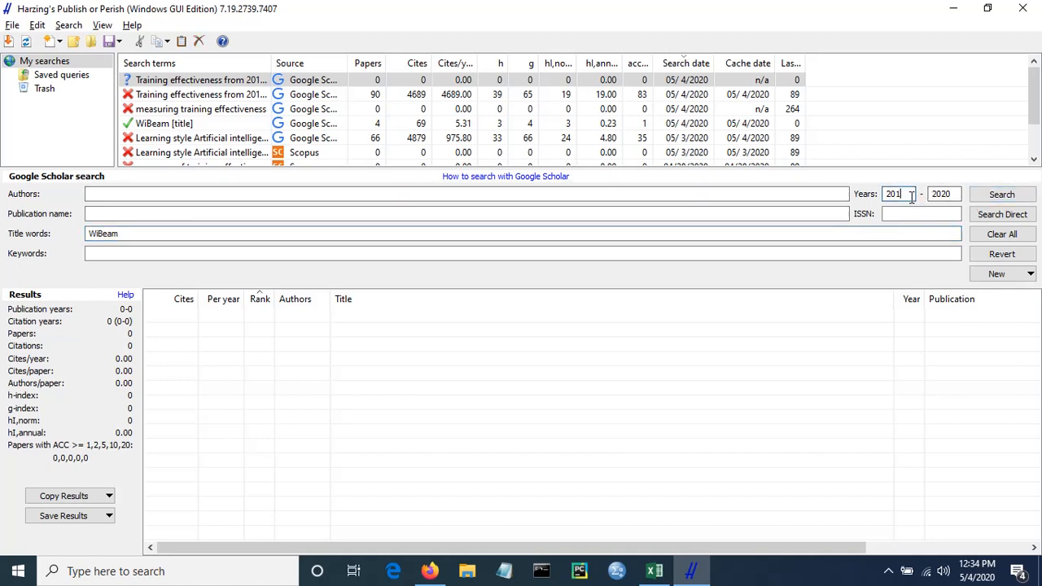
type("00")
left_click(985, 201)
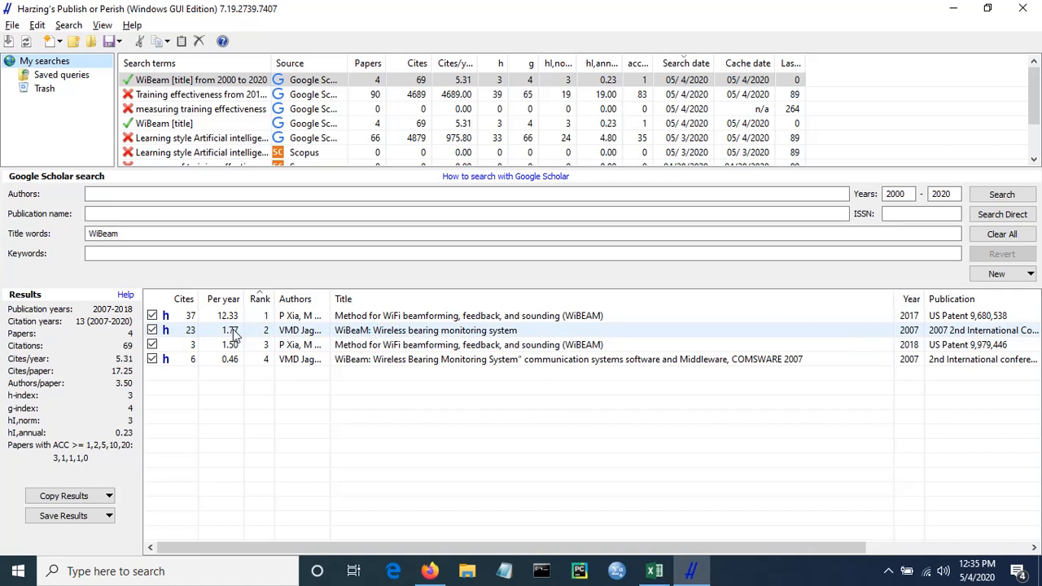
- Open the web page of the paper ranked 2, "WiBeaM: Wireless bearing monitoring system", view it, close it and return to Publish or Perish
left_click(403, 334)
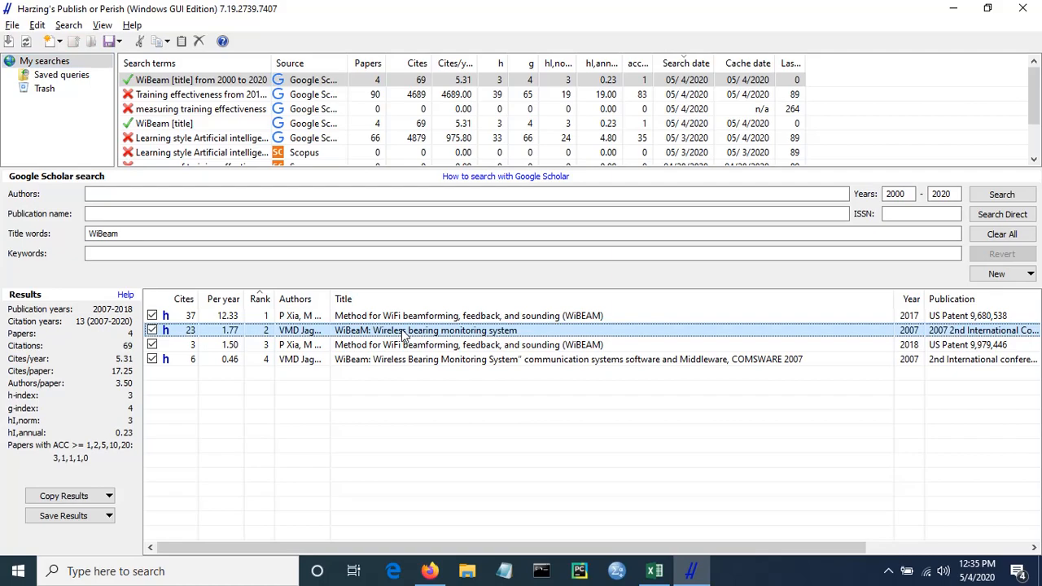
double_click(402, 332)
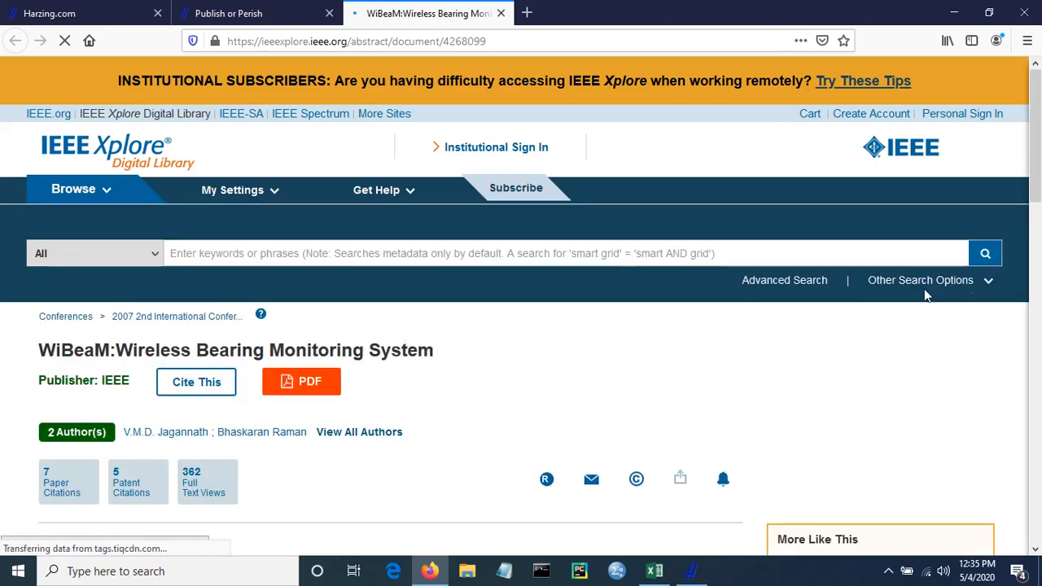
left_click_drag(1032, 172, 1036, 146)
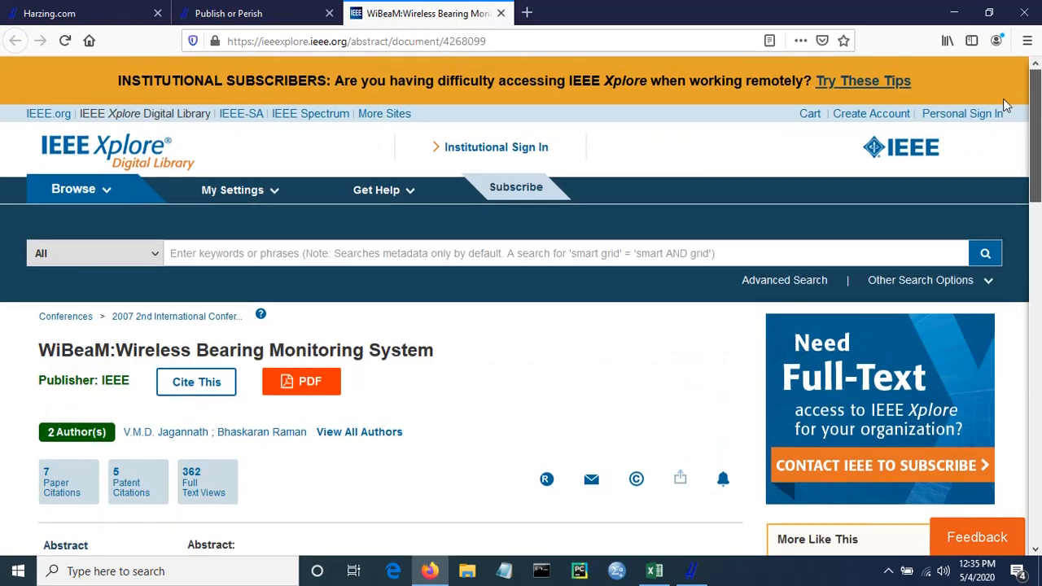
left_click(501, 13)
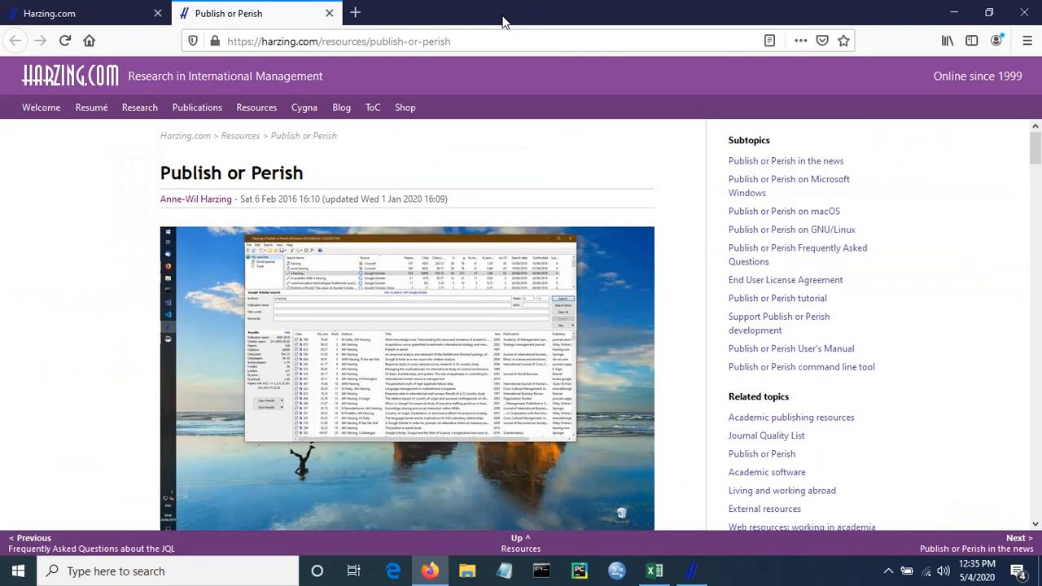
left_click(691, 571)
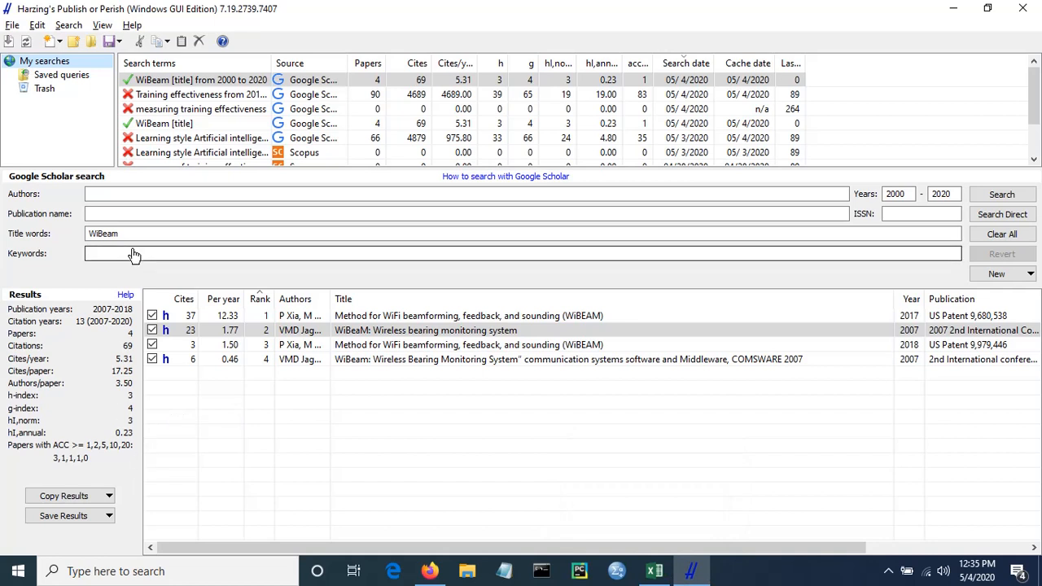
- Review the stored Google Scholar and Scopus searches on training effectiveness and learning style Artificial intelligence
left_click(150, 87)
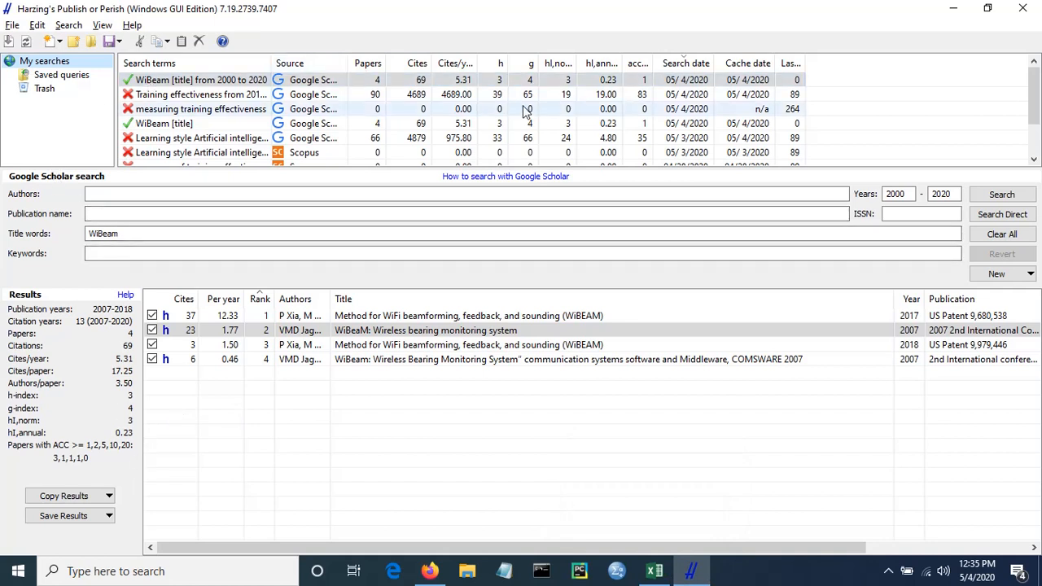
left_click(194, 96)
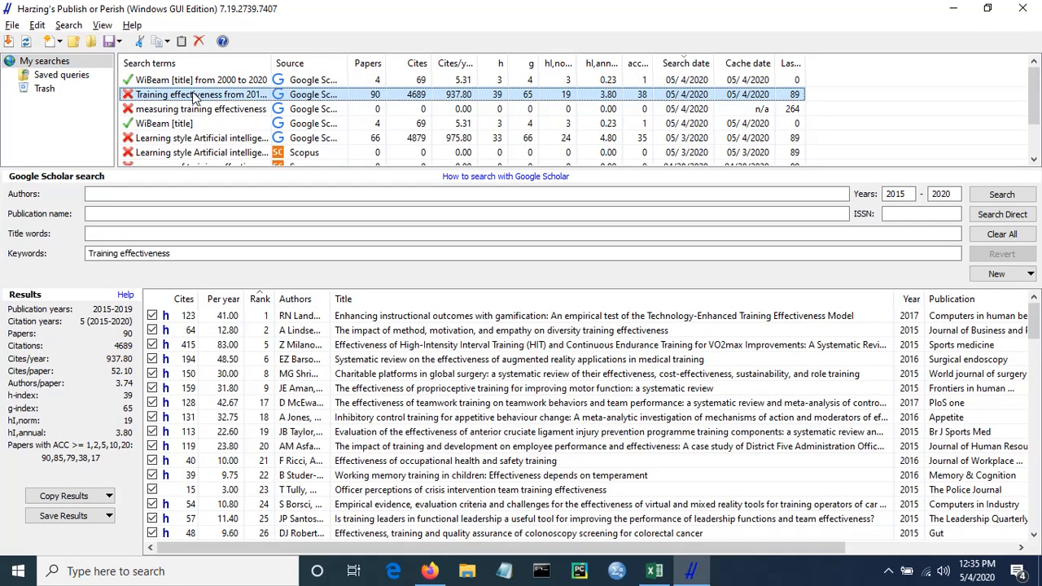
left_click(202, 109)
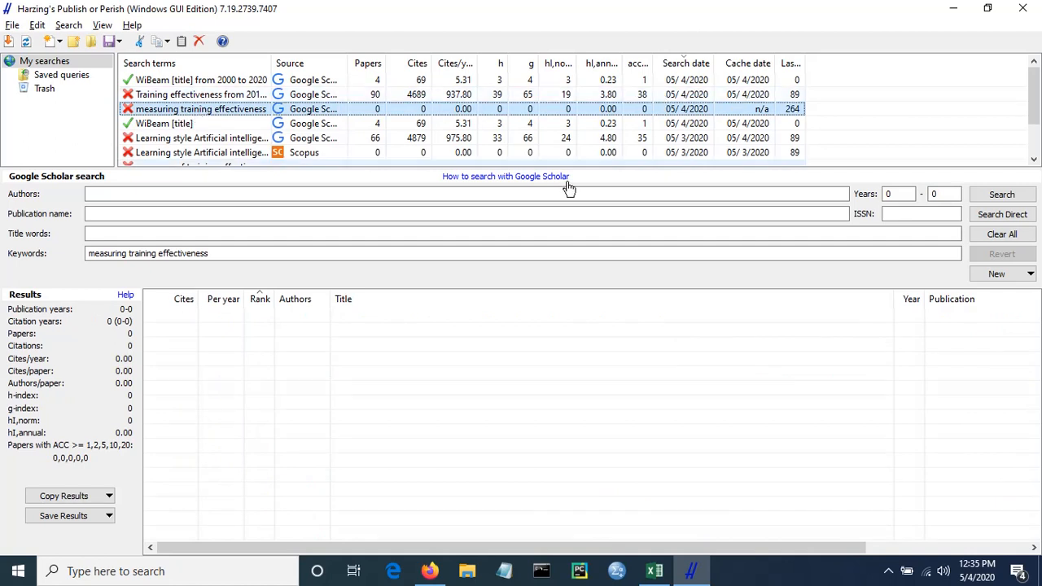
left_click(188, 140)
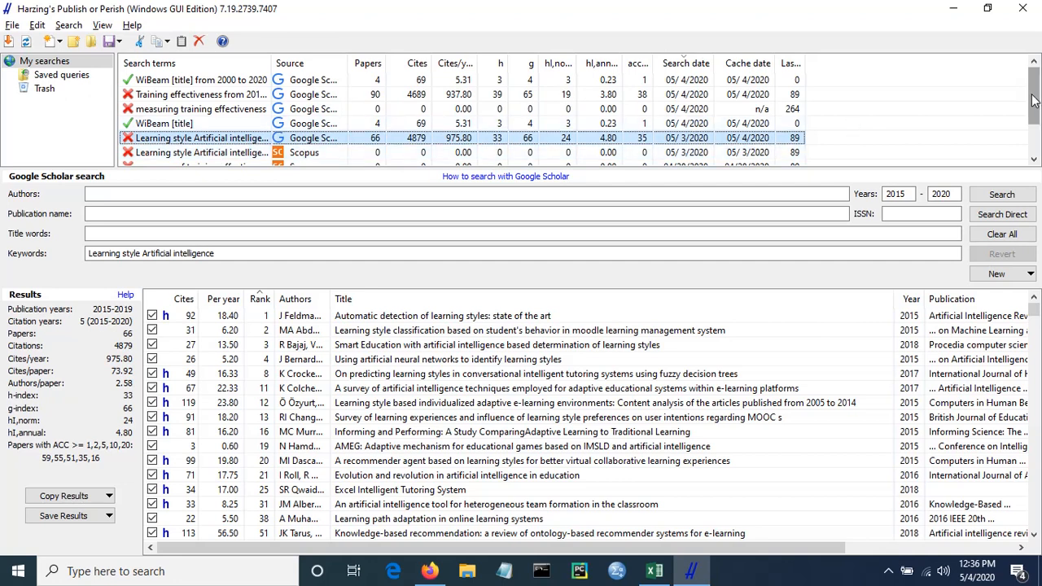
left_click_drag(1033, 99, 1032, 123)
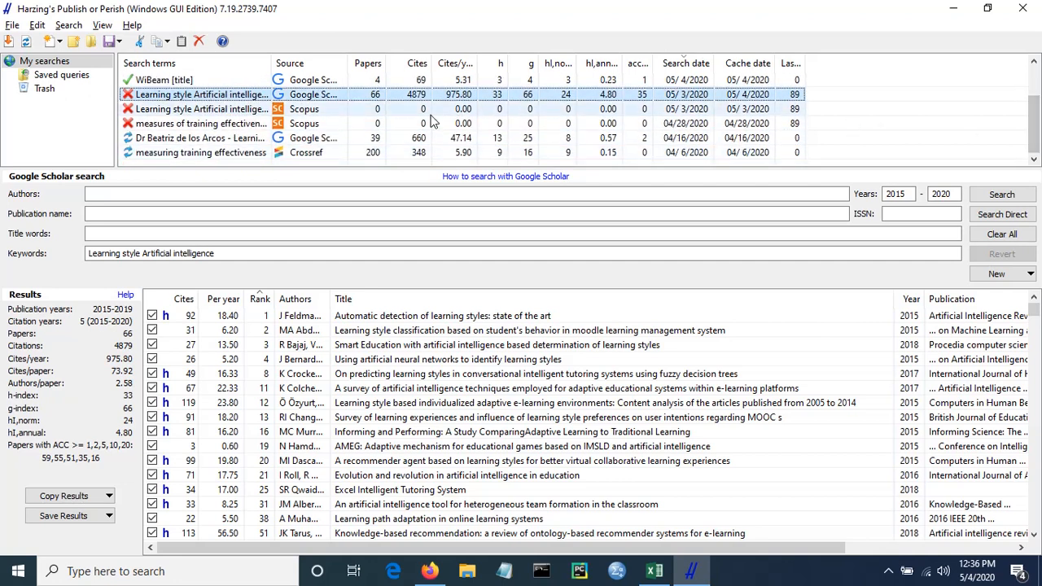
left_click(250, 112)
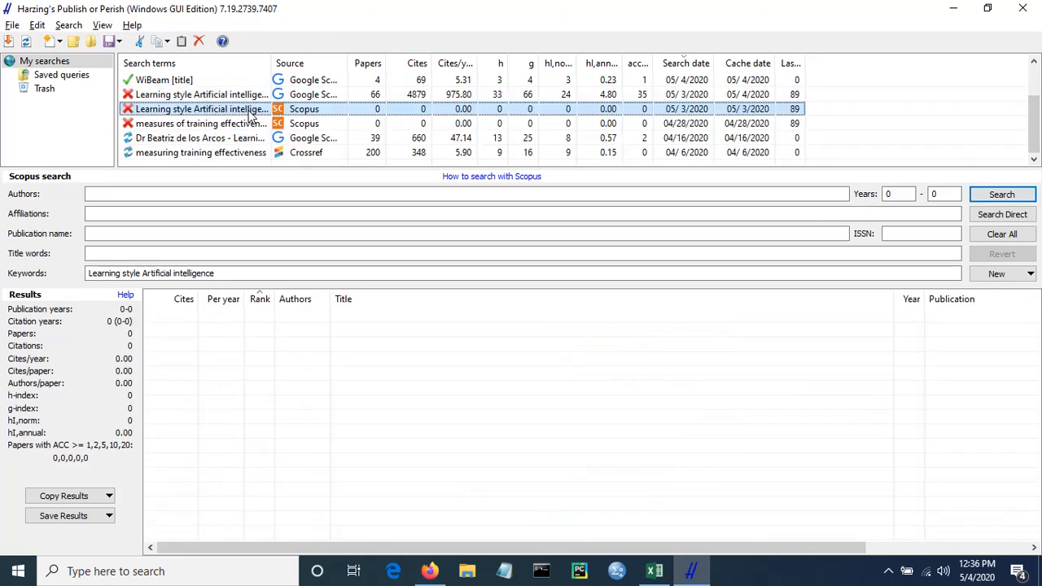
left_click(243, 128)
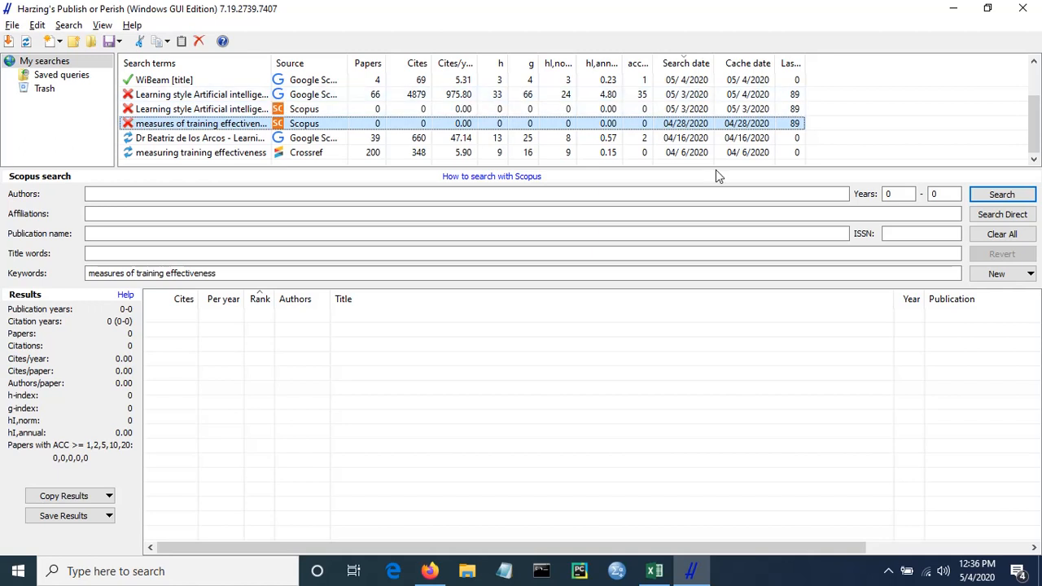
- Create a new Crossref search with the keywords "measures of training effectiveness" and run it
left_click(1030, 274)
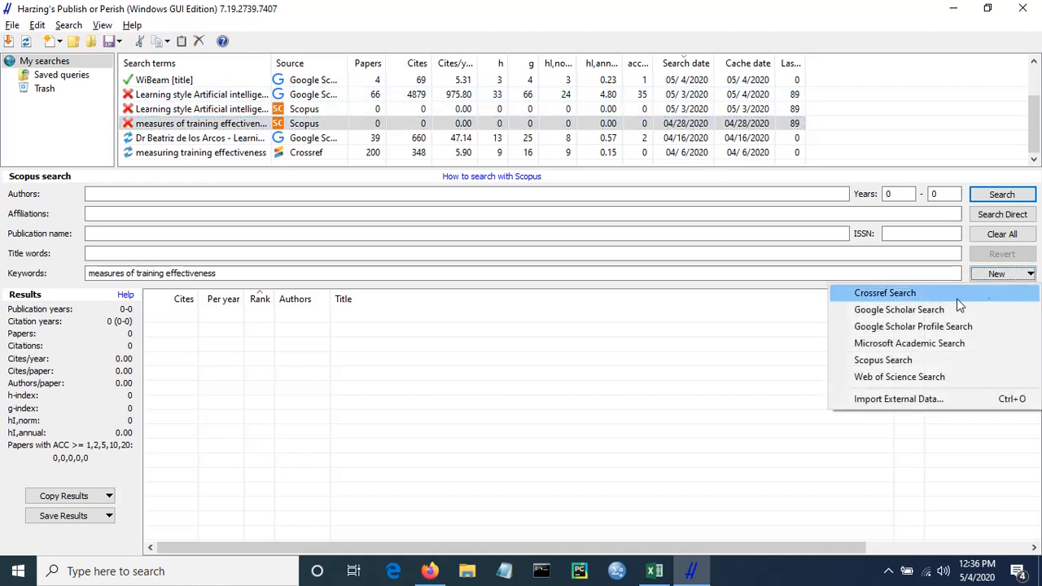
left_click(905, 296)
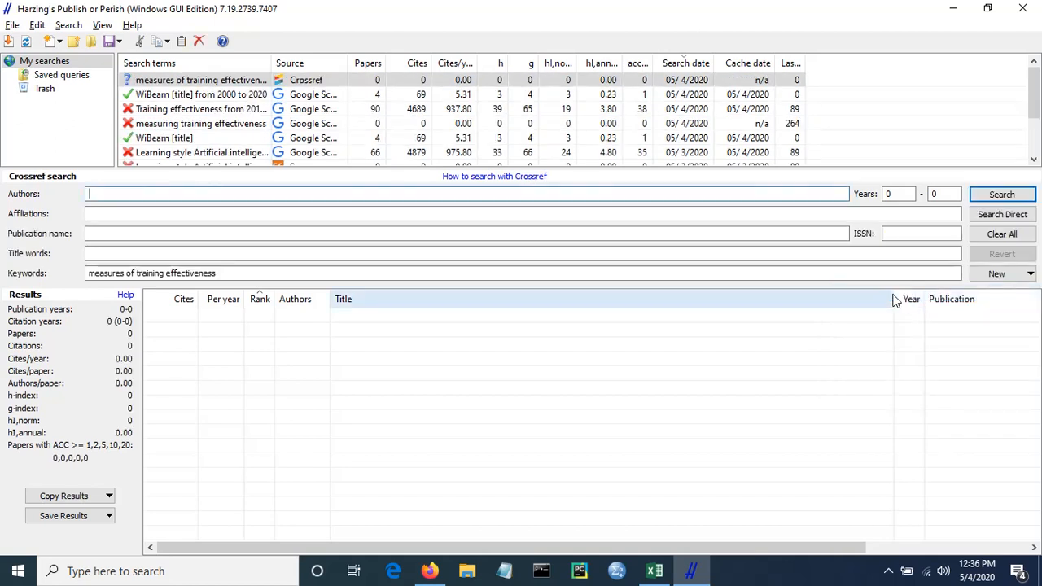
left_click(1001, 195)
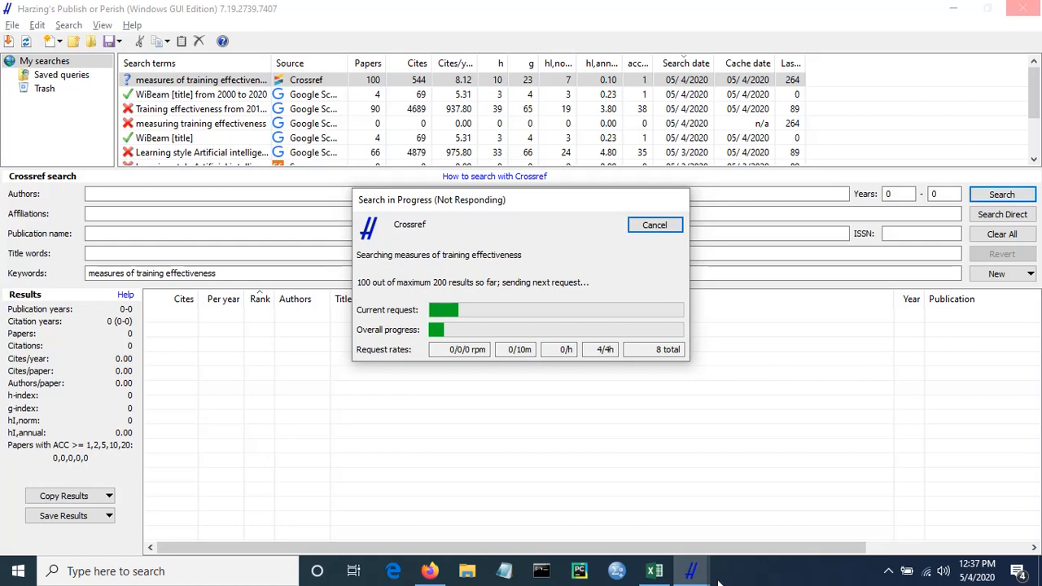
left_click(690, 571)
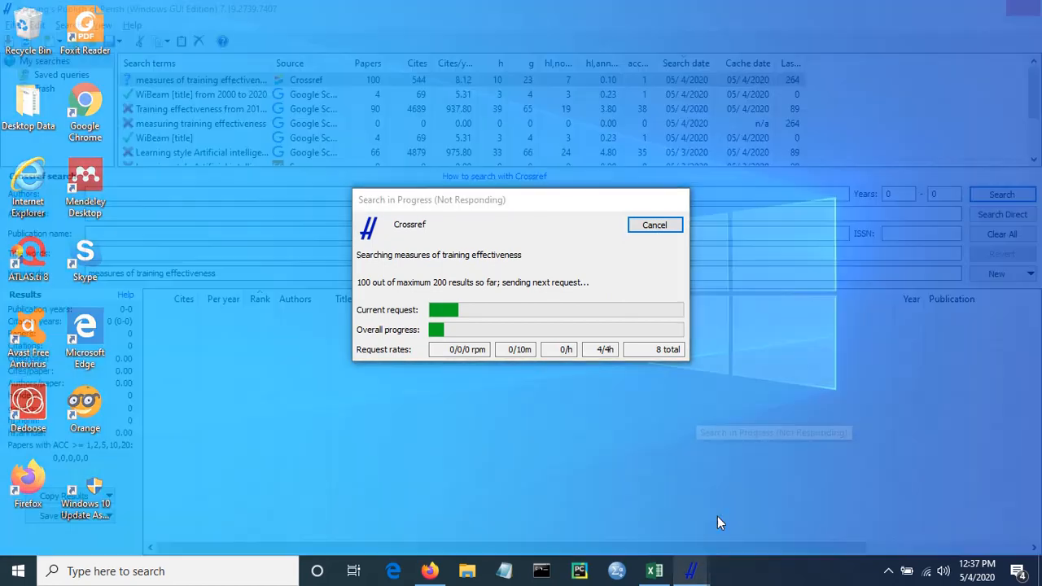
left_click(717, 516)
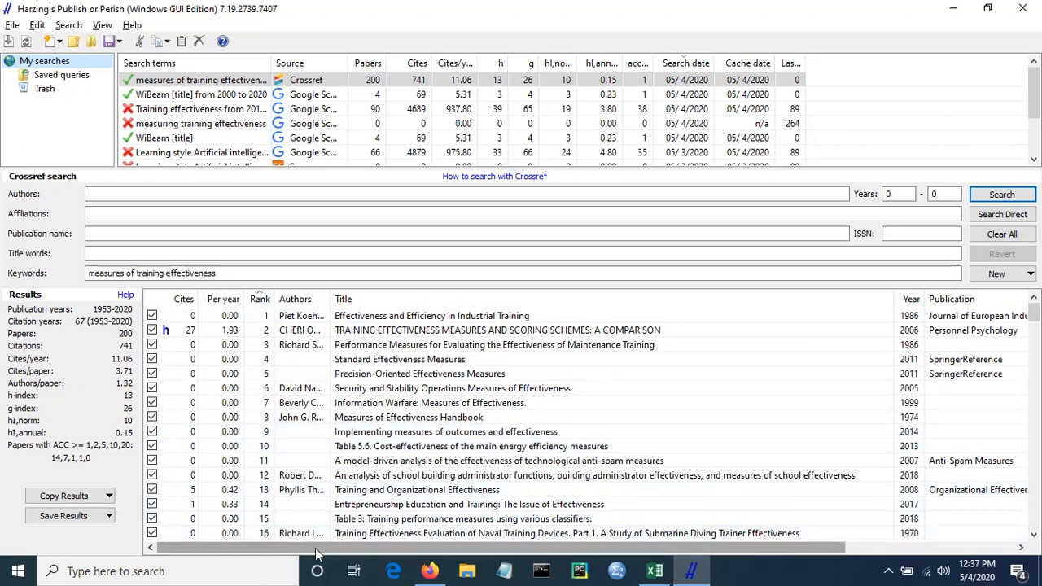
left_click_drag(315, 548, 234, 559)
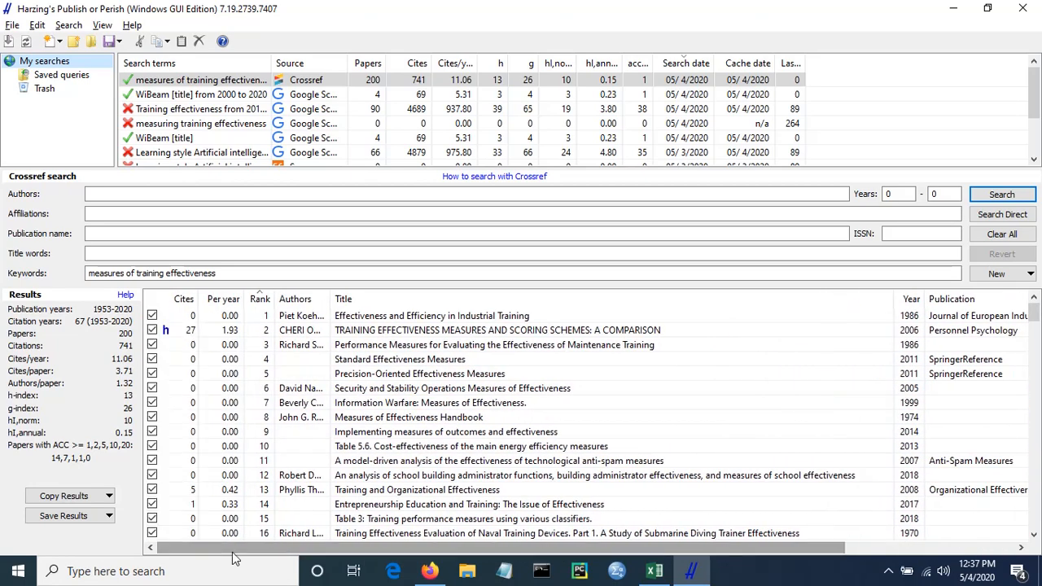